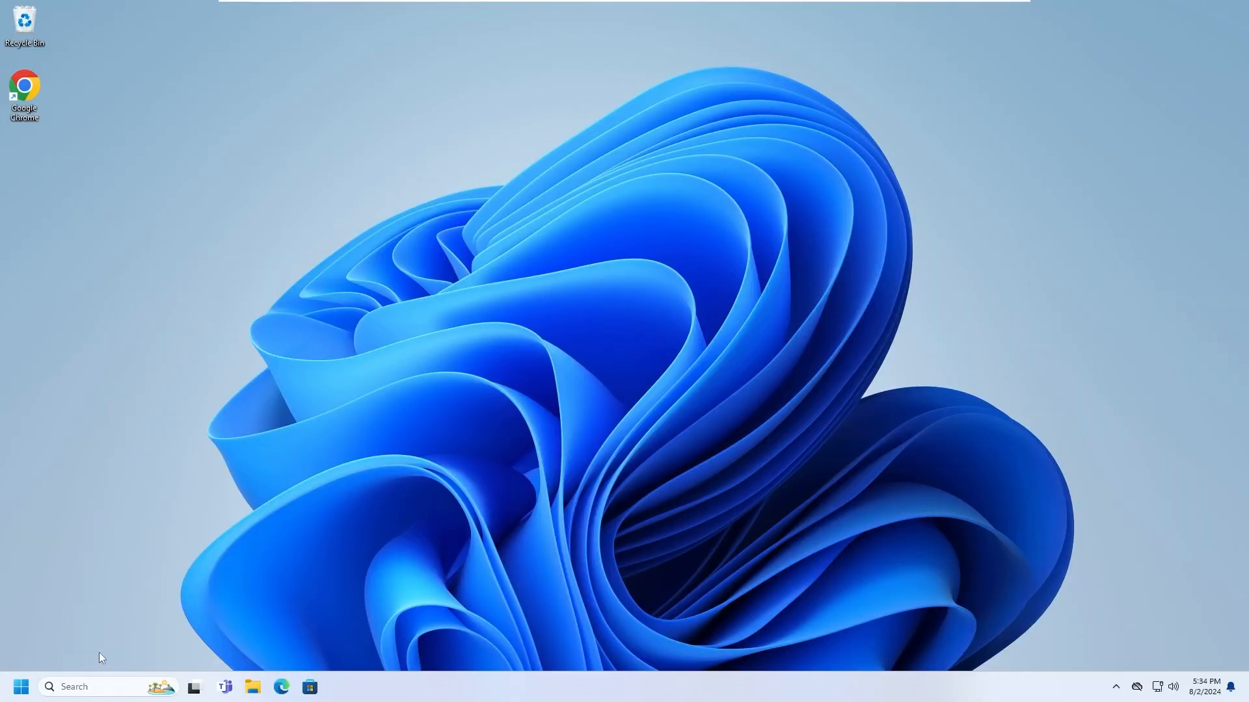
Find Core isolation through search, turn Memory integrity off, and approve the admin prompt.
left_click(85, 687)
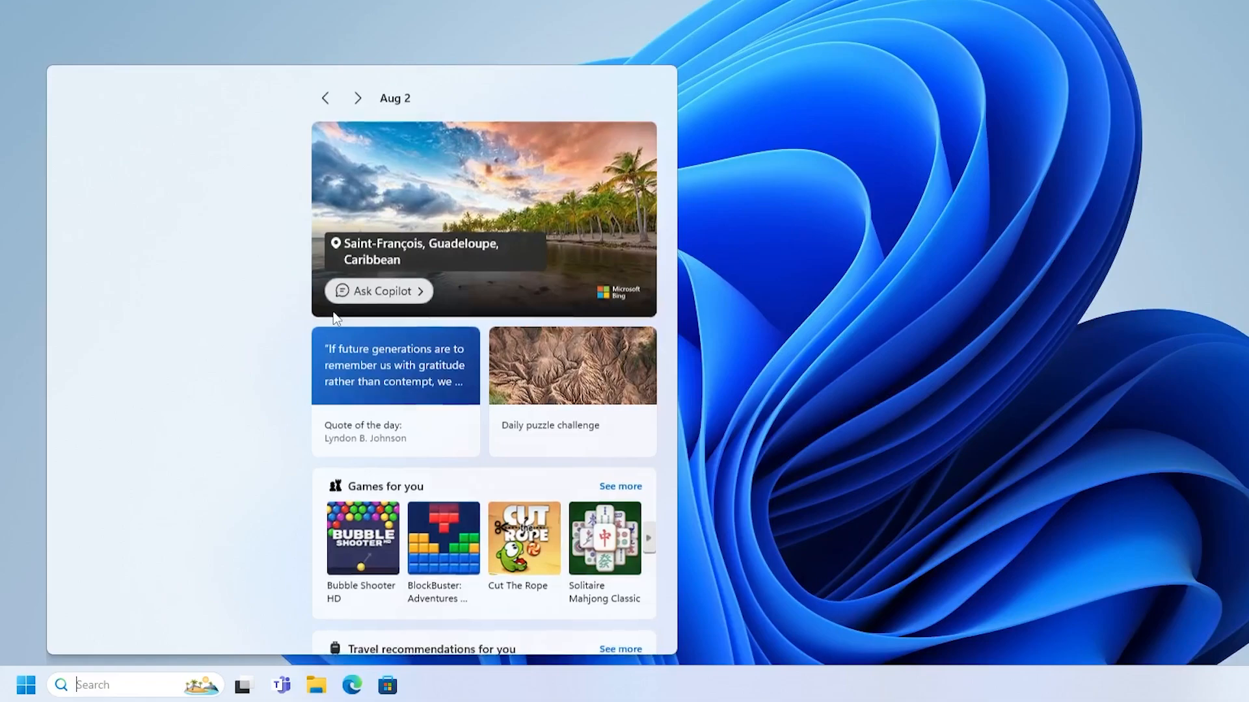
type("memory in")
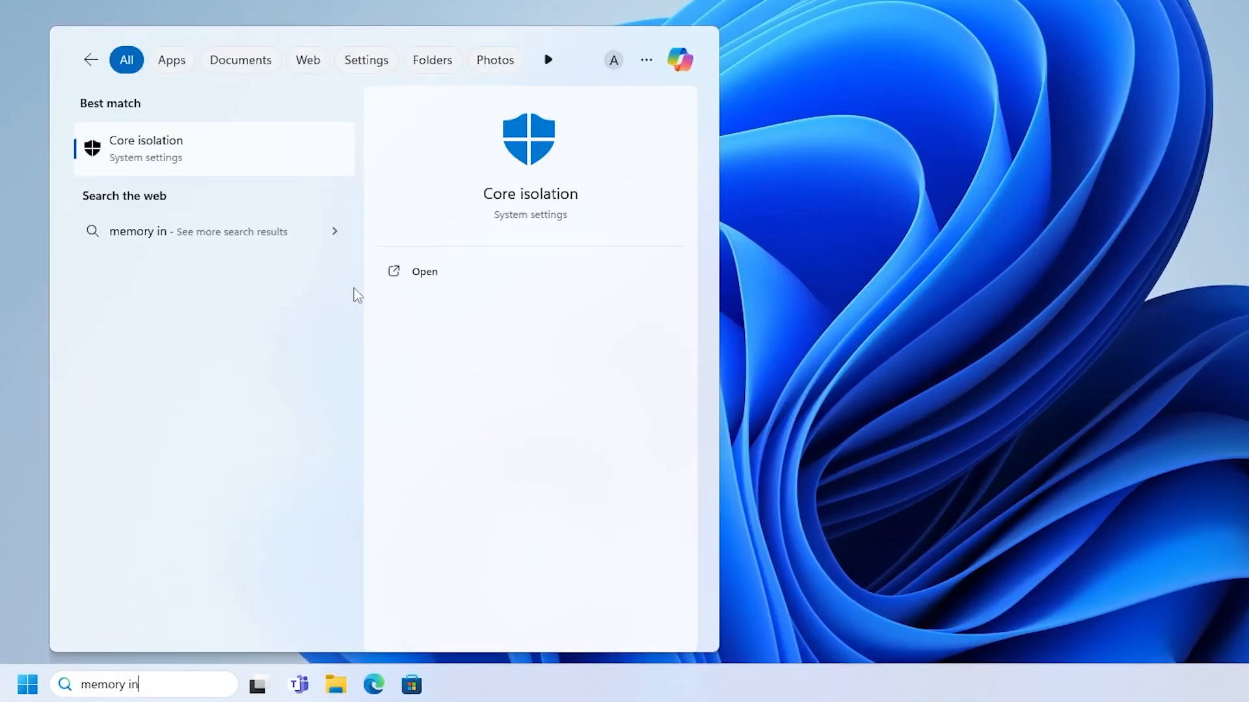
left_click(163, 149)
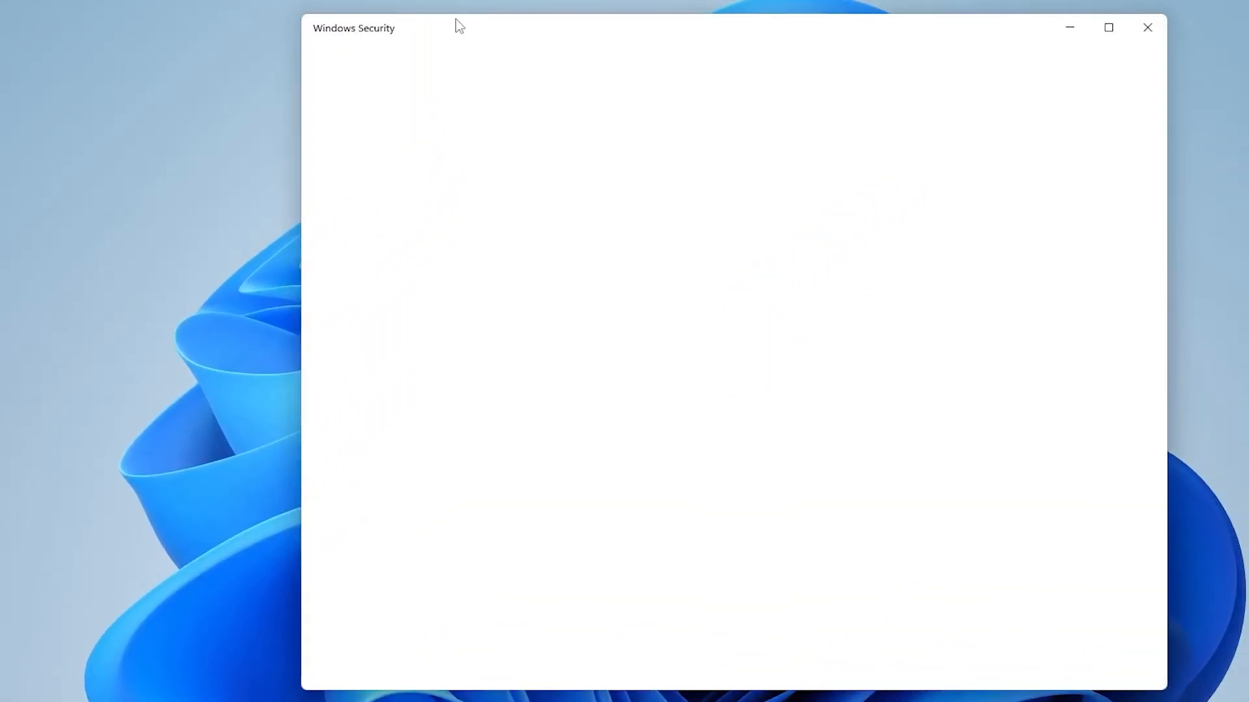
left_click_drag(471, 30, 344, 31)
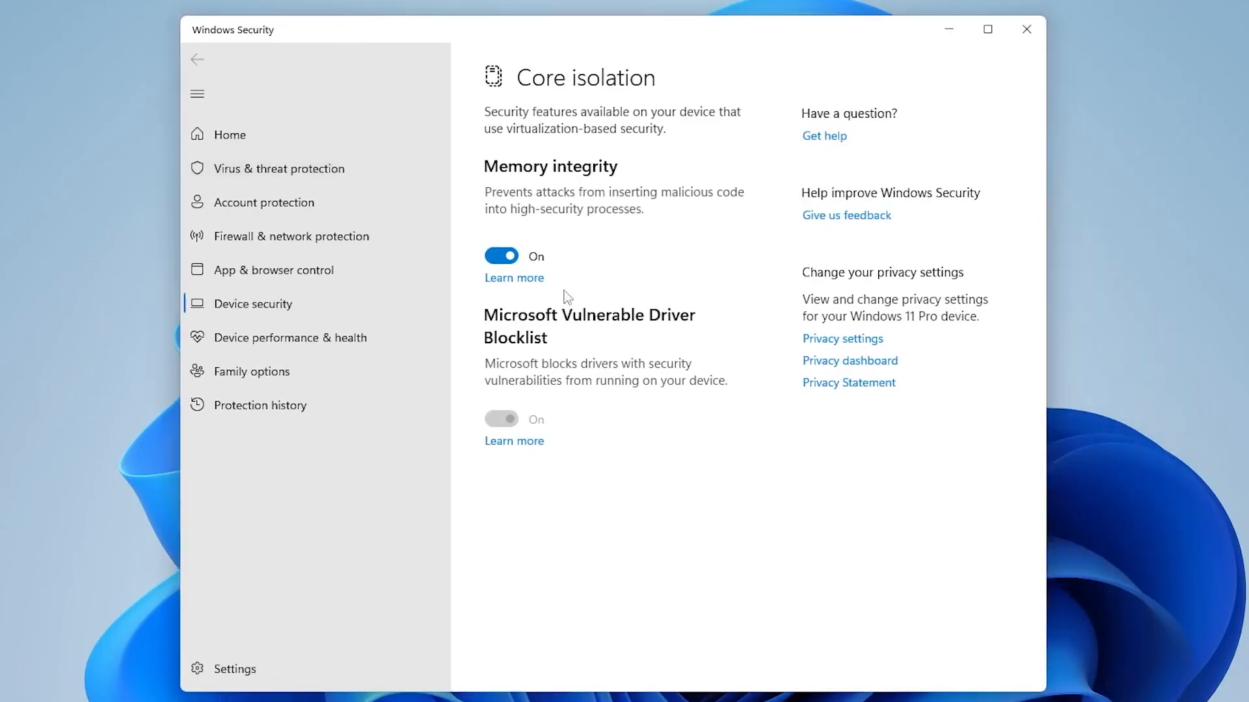
left_click(505, 258)
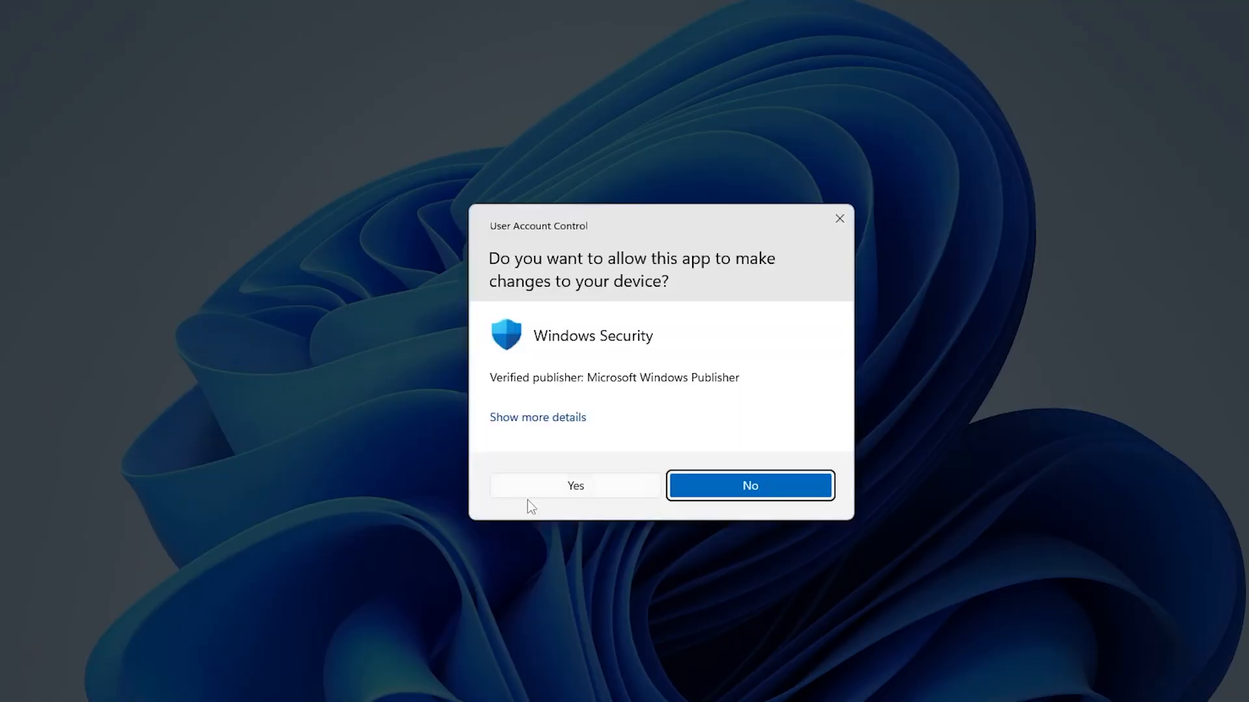
left_click(571, 486)
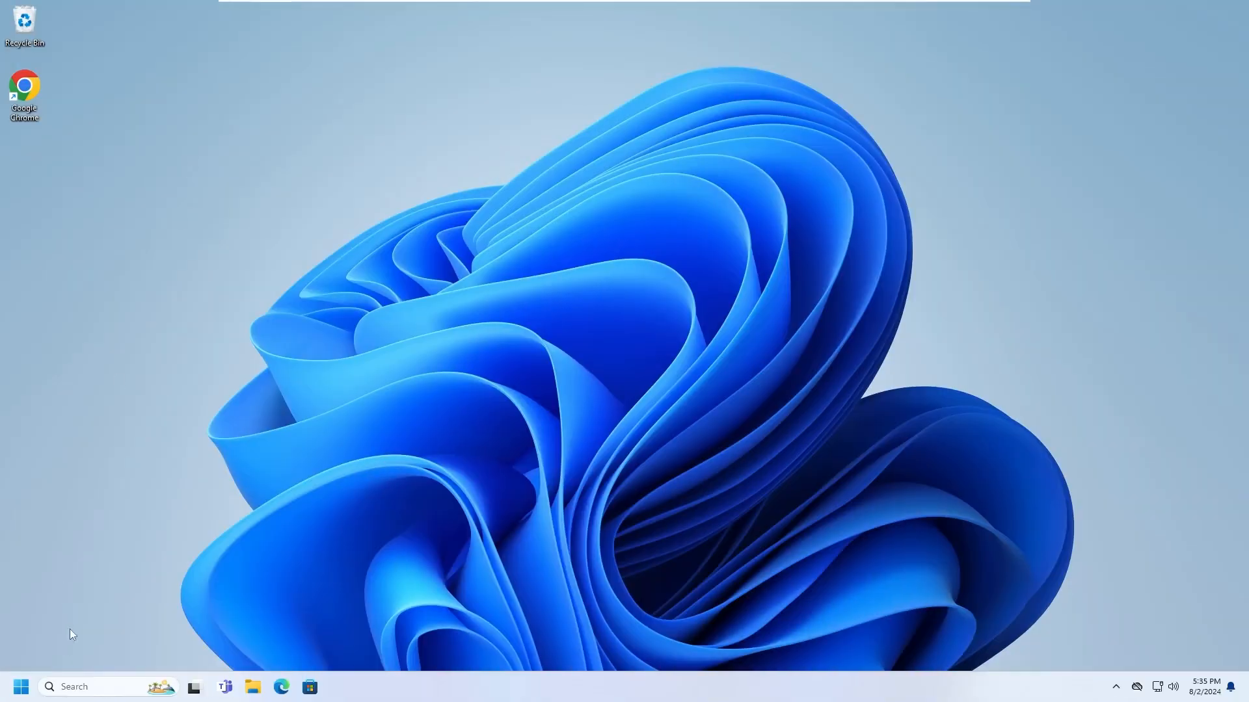
Uncheck Hyper-V in 'Turn Windows features on or off' and apply the change.
left_click(96, 687)
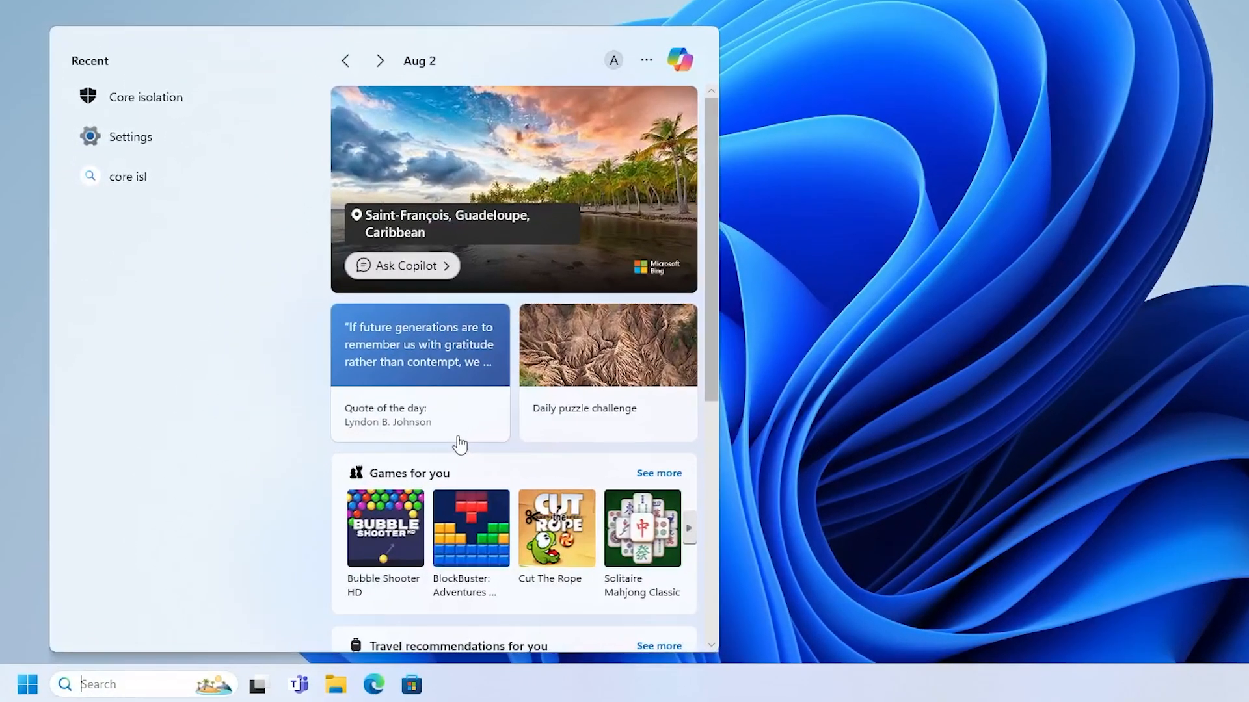
type("tur")
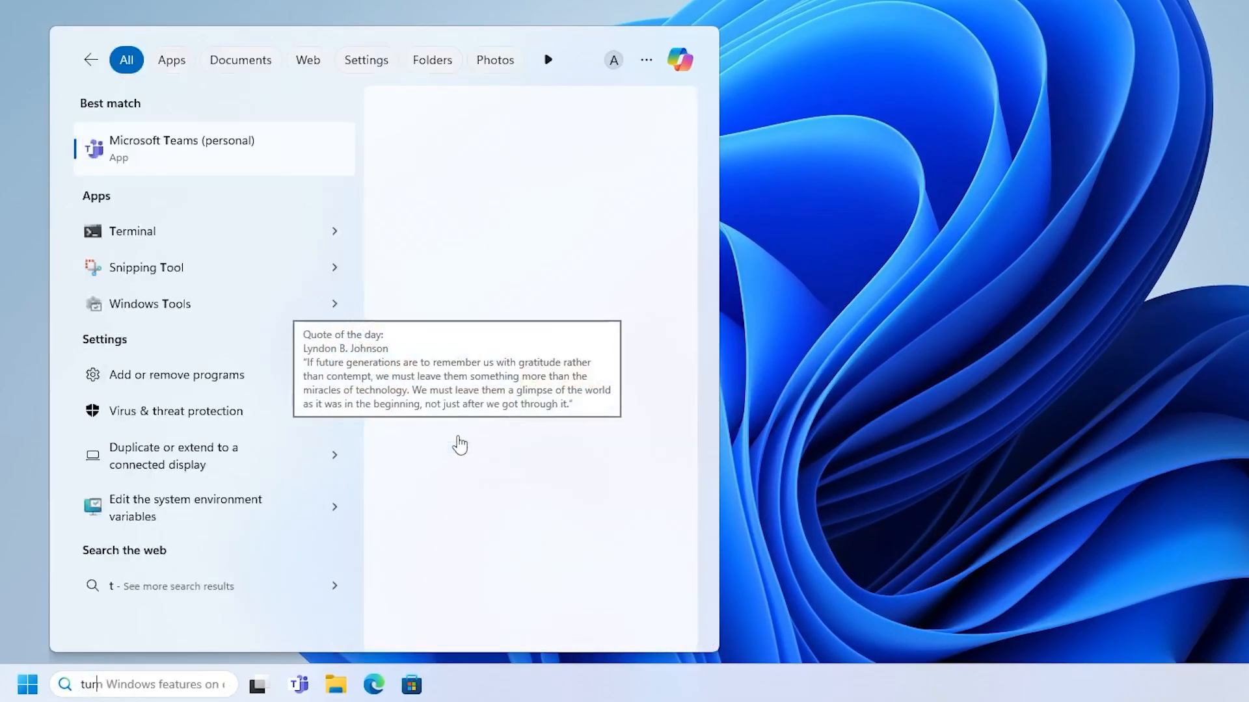
type("n windows")
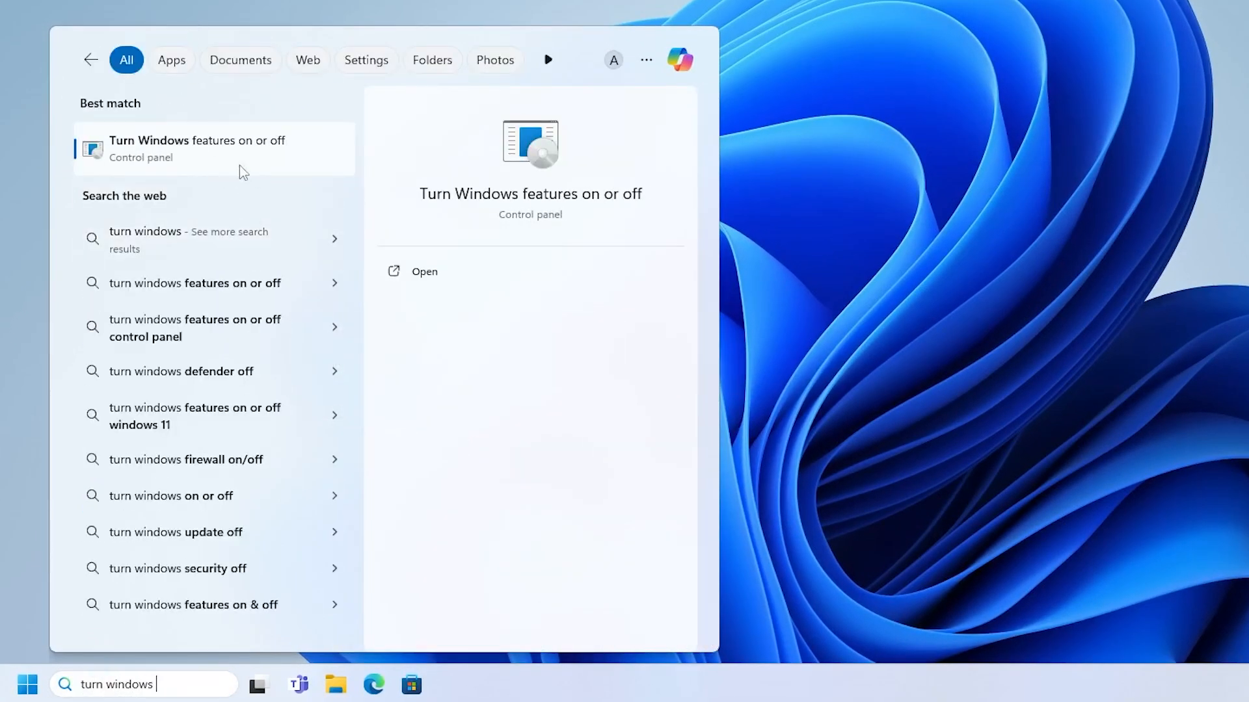
left_click(238, 156)
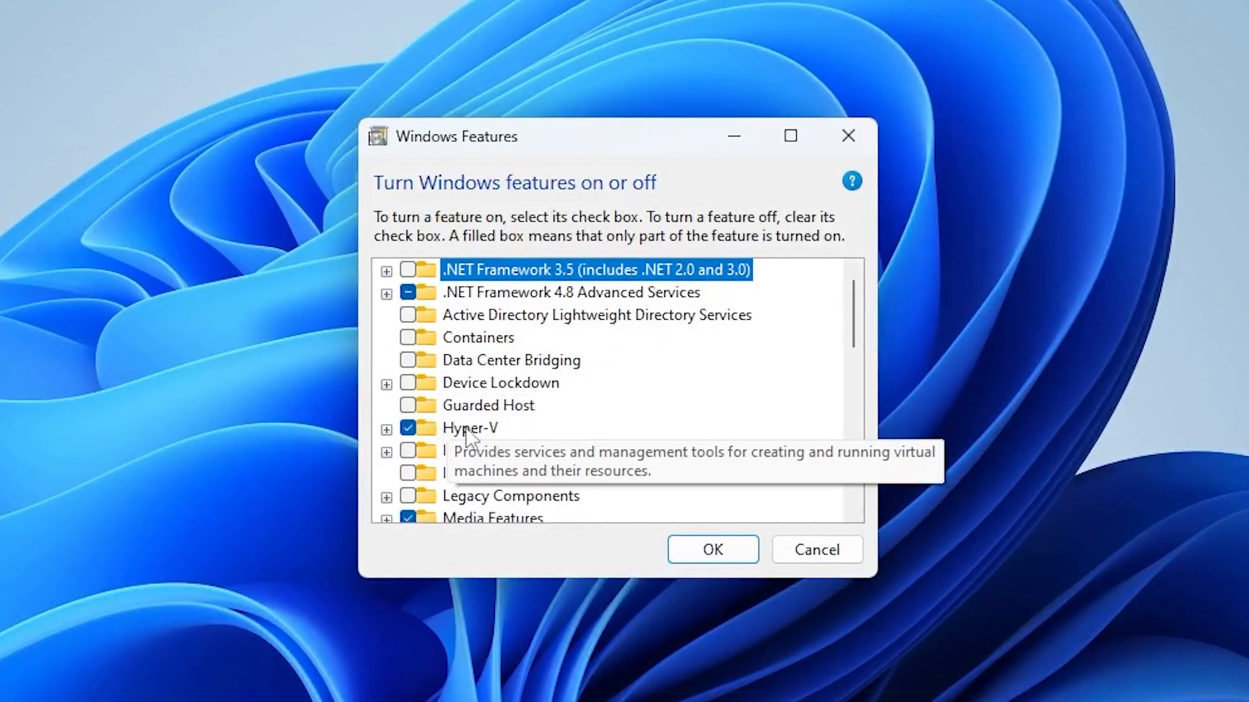
left_click(406, 429)
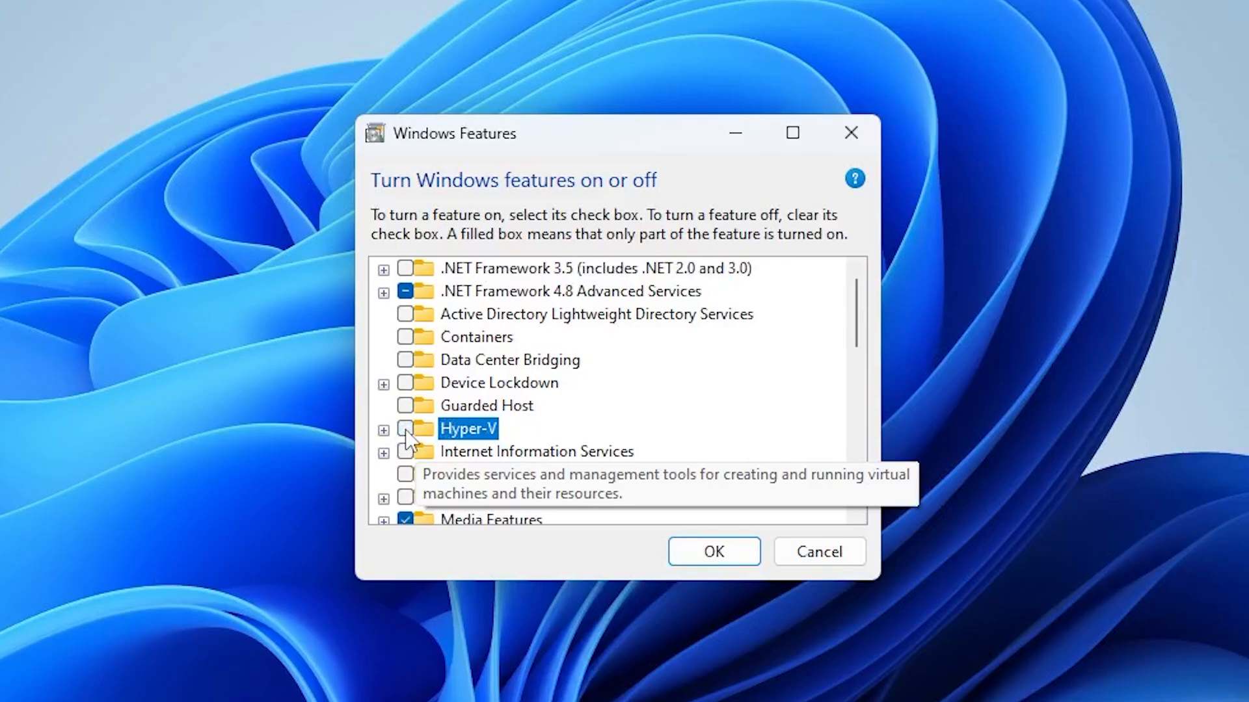
left_click(712, 554)
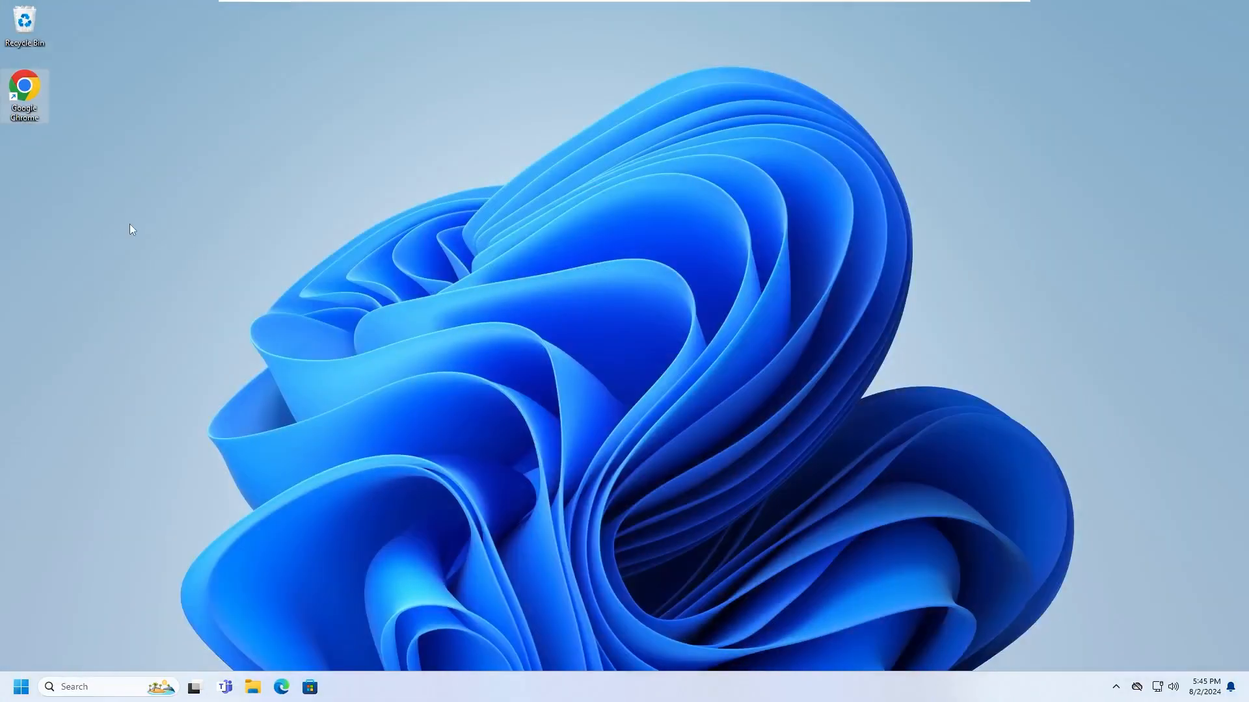
Launch Chrome, search 'virtualbox', and open the official virtualbox.org site.
double_click(22, 90)
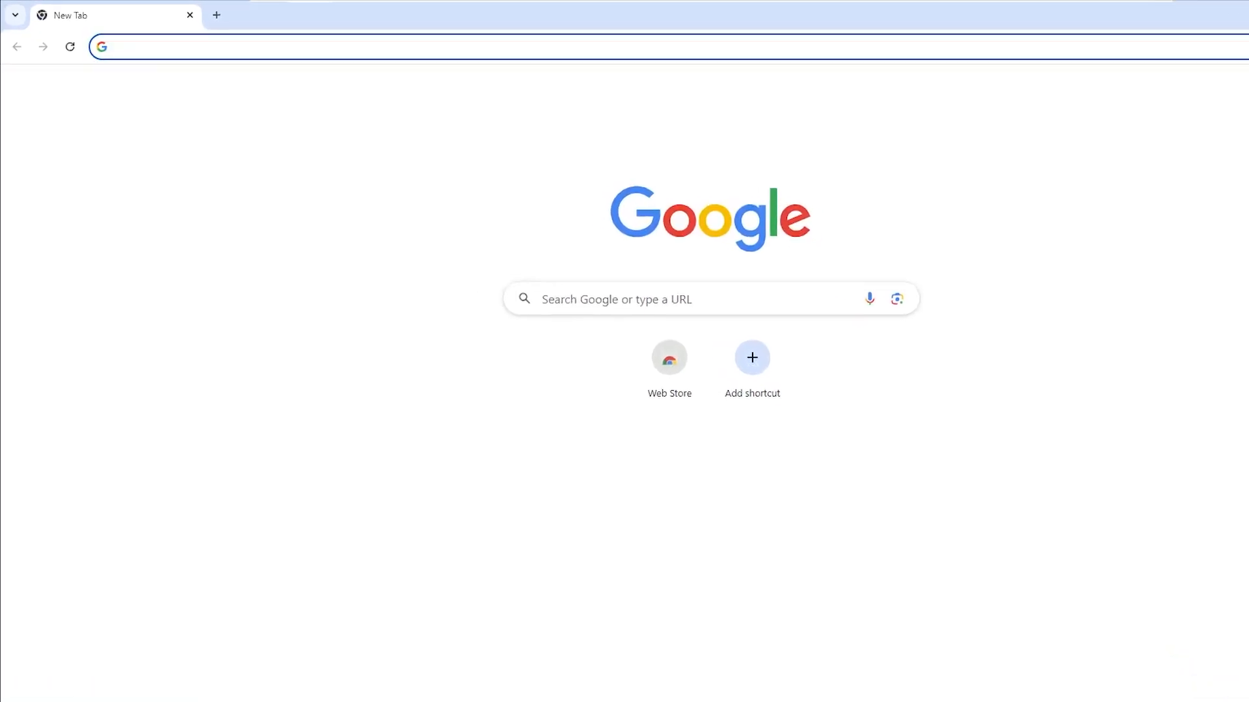
type("virtualbox")
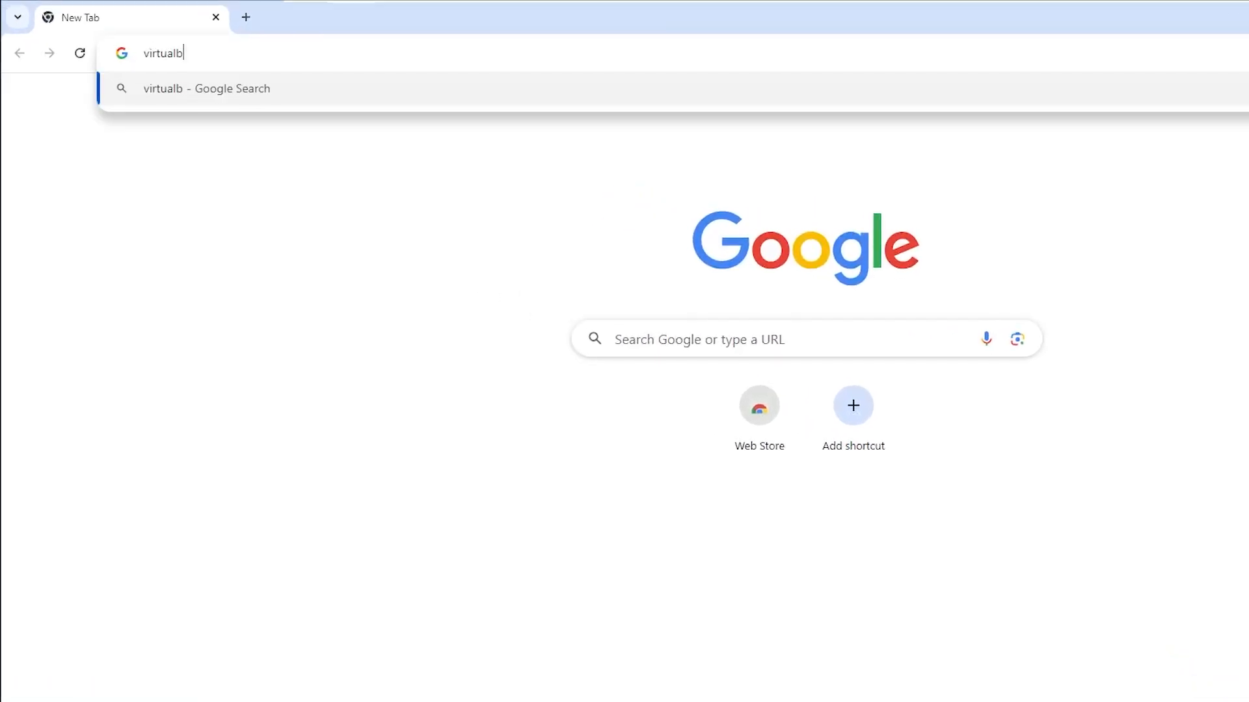
key("Return")
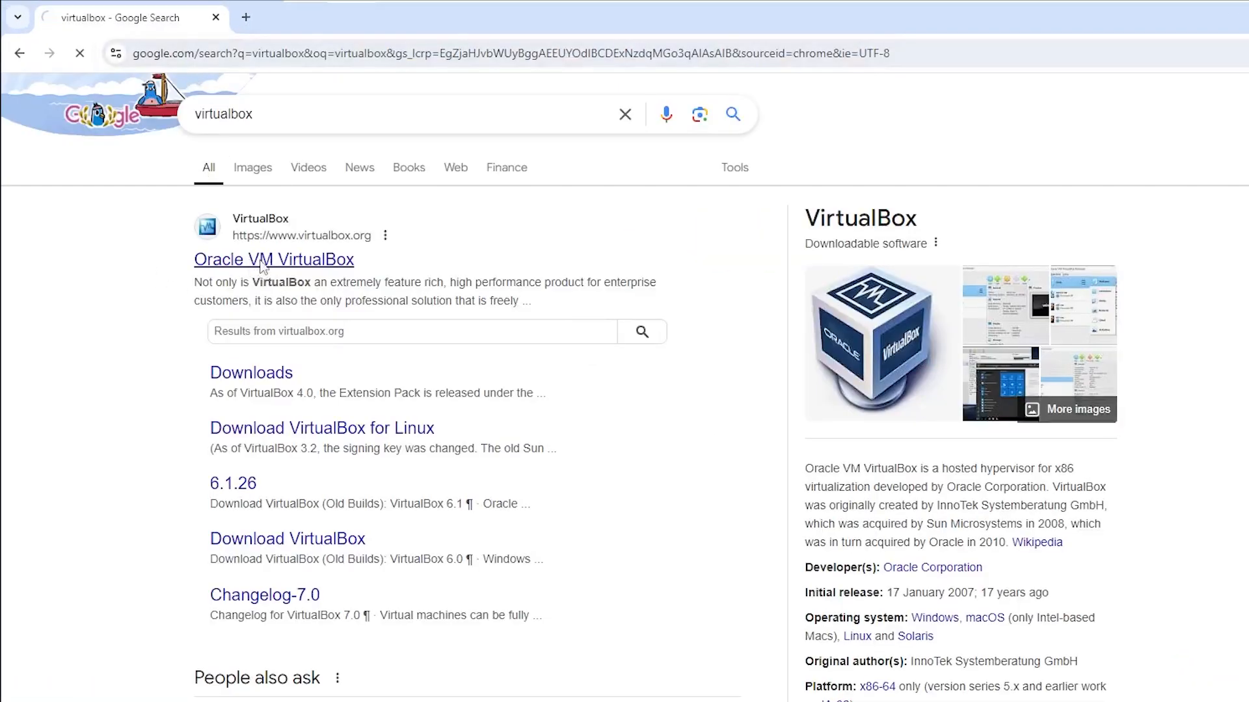
left_click(267, 267)
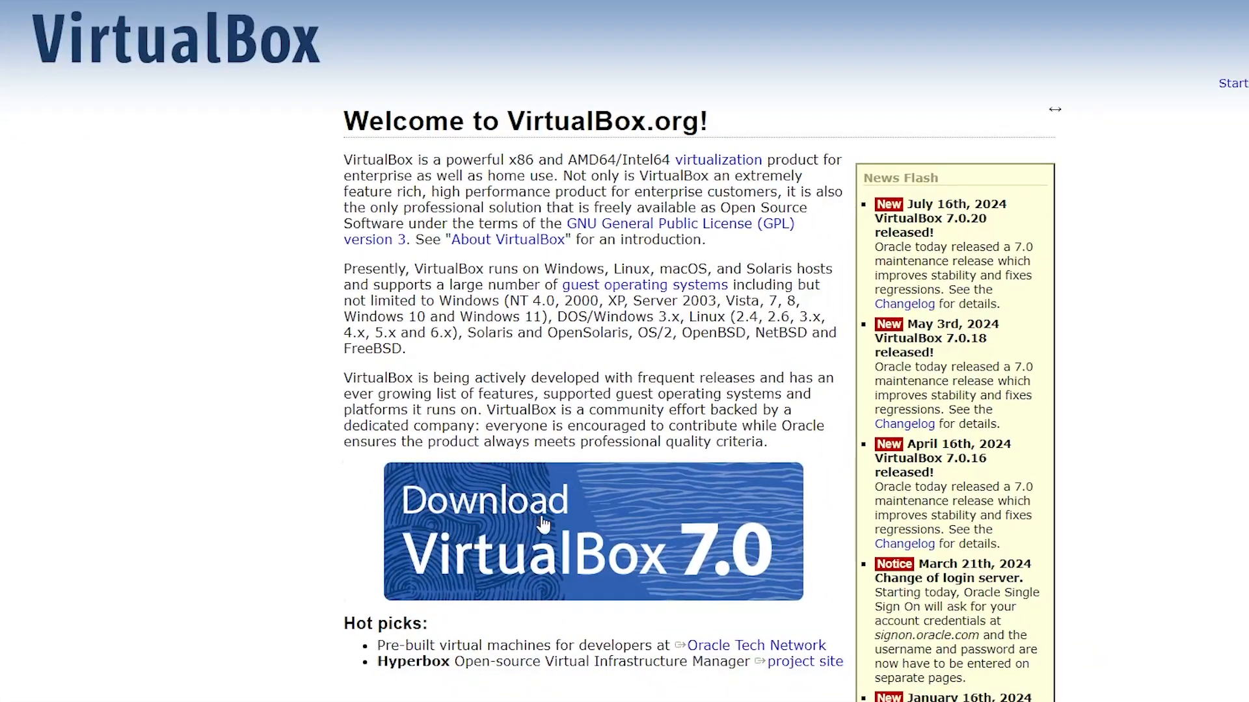
Go to the VirtualBox 7.0 downloads and start the Windows hosts package download.
left_click(717, 621)
left_click_drag(497, 272, 375, 275)
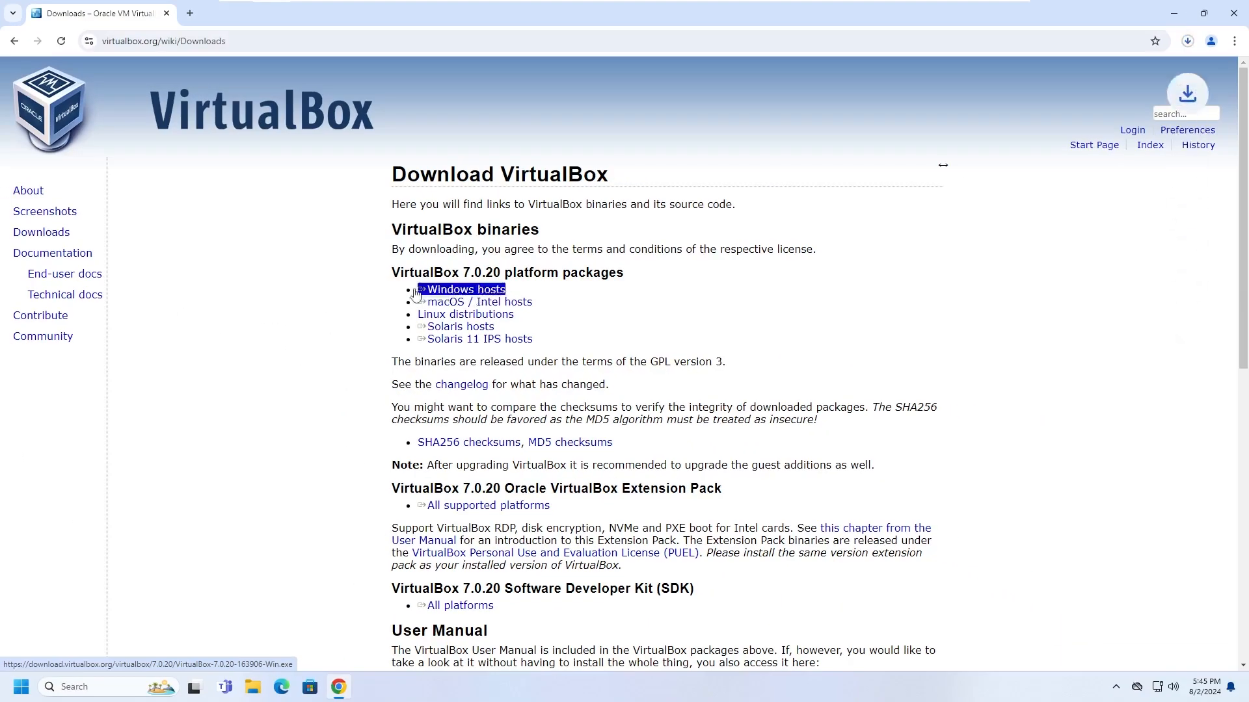
left_click(382, 286)
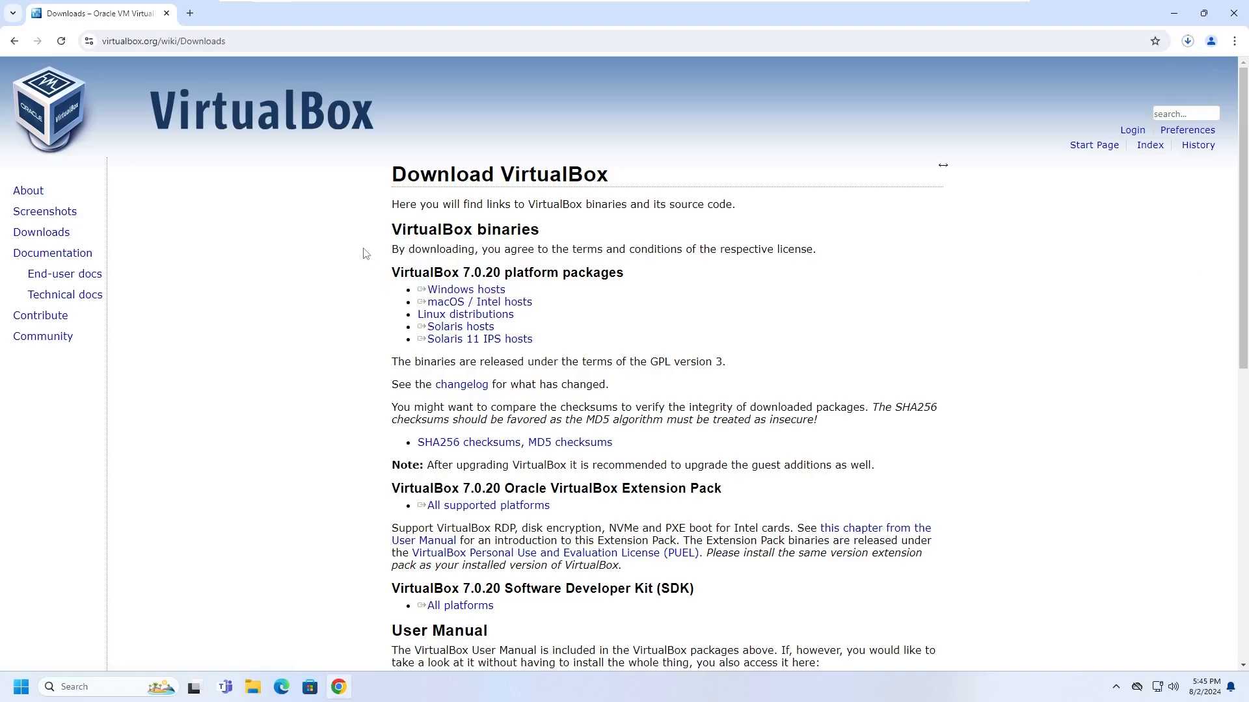
left_click_drag(536, 304, 328, 302)
left_click(360, 311)
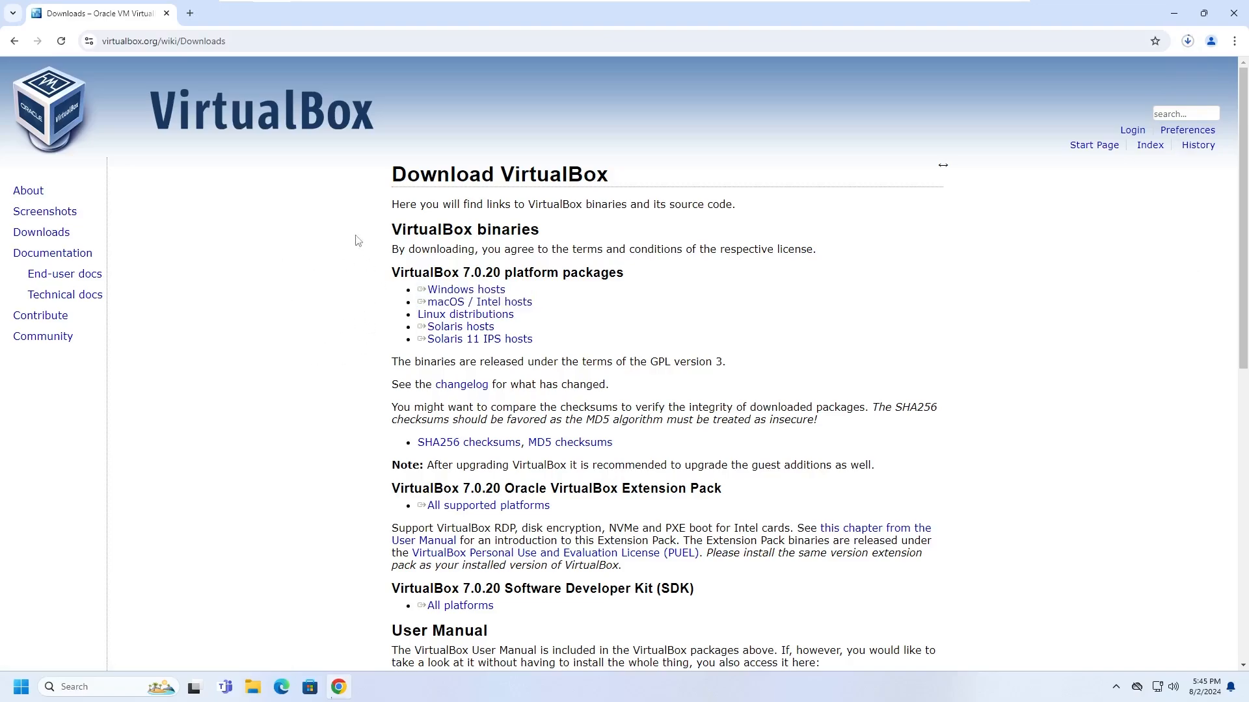
In a new tab, search 'kali' and open the official kali.org site.
left_click(190, 13)
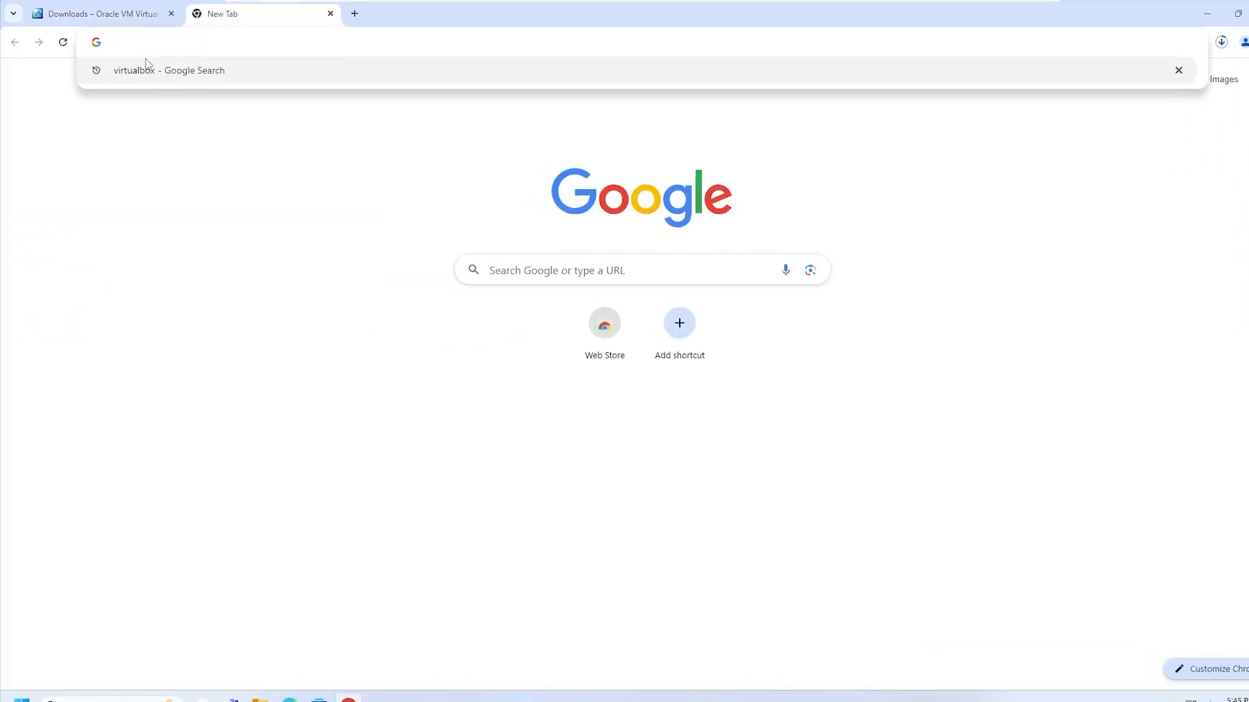
type("kali")
key("Return")
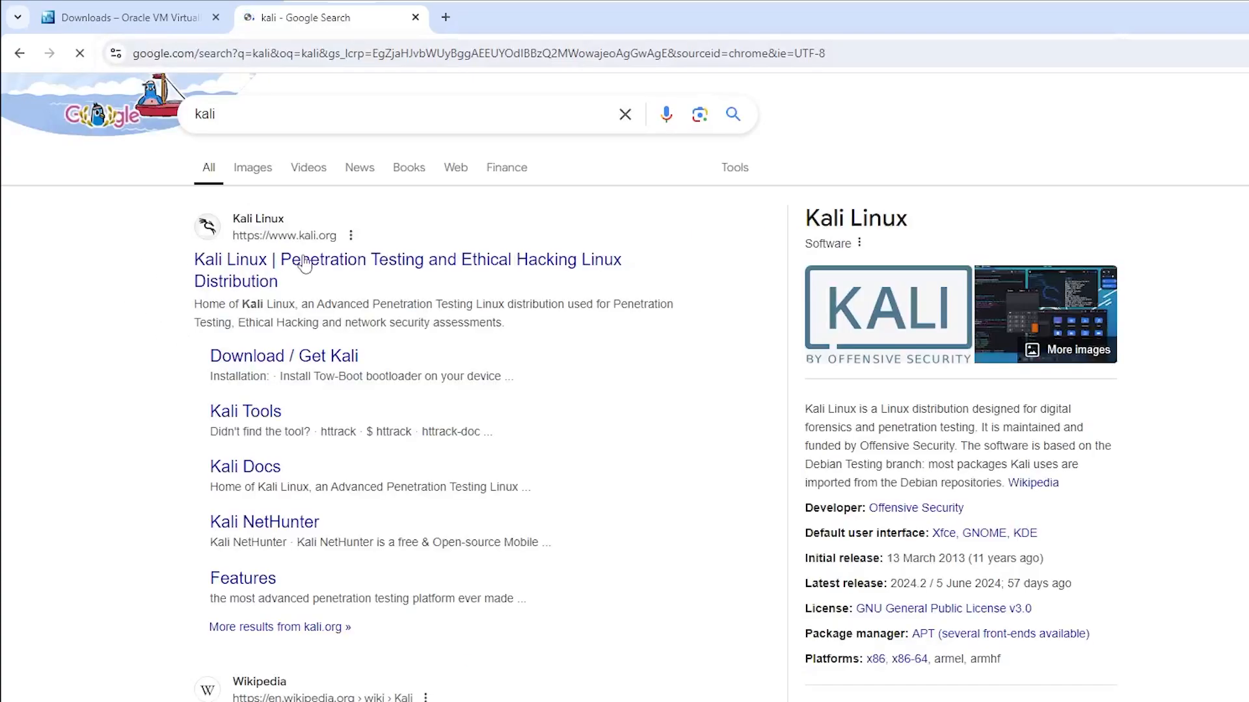
left_click(304, 263)
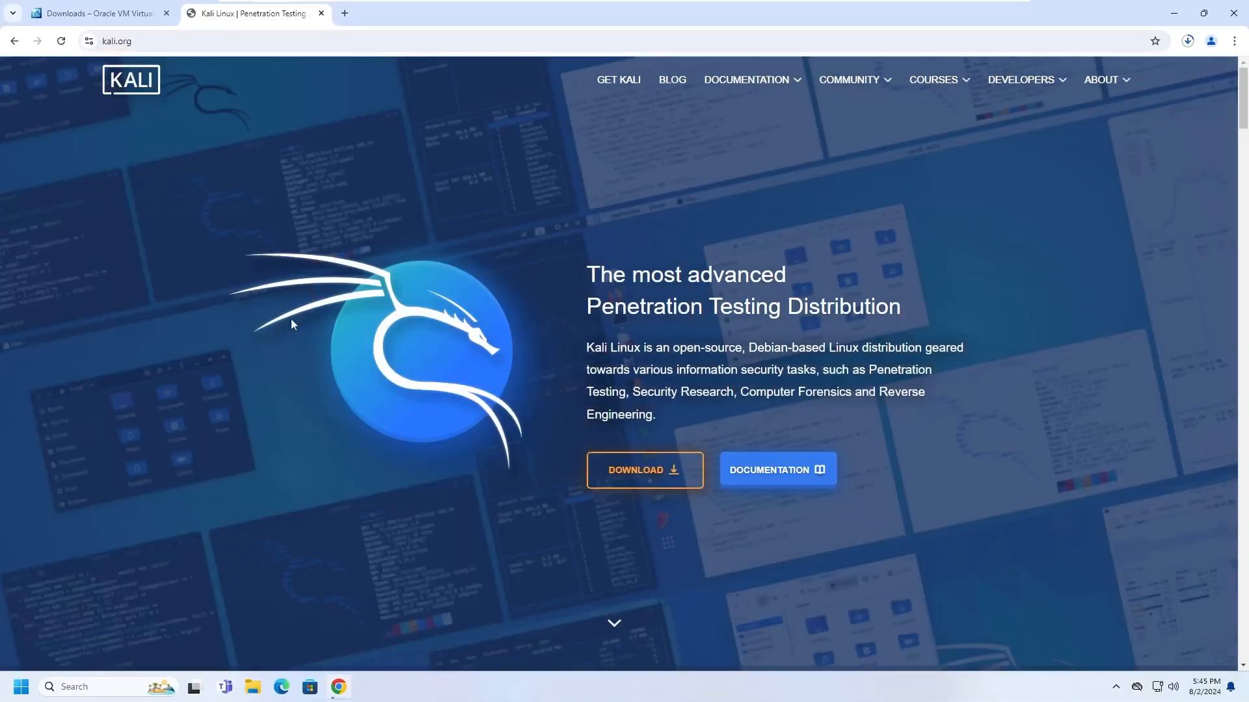
From Get Kali's Pre-built VMs section, download the 64-bit VirtualBox image and check downloads.
scroll(291, 318, "down", 2)
left_click(634, 355)
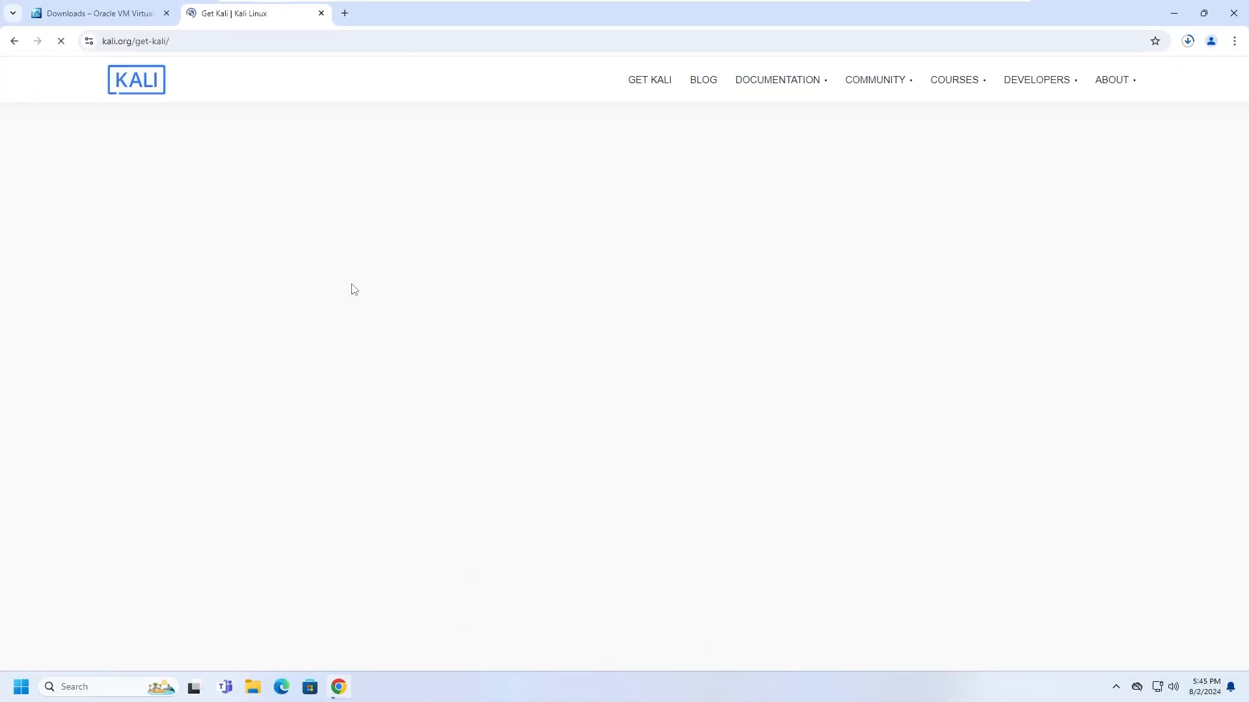
left_click(758, 447)
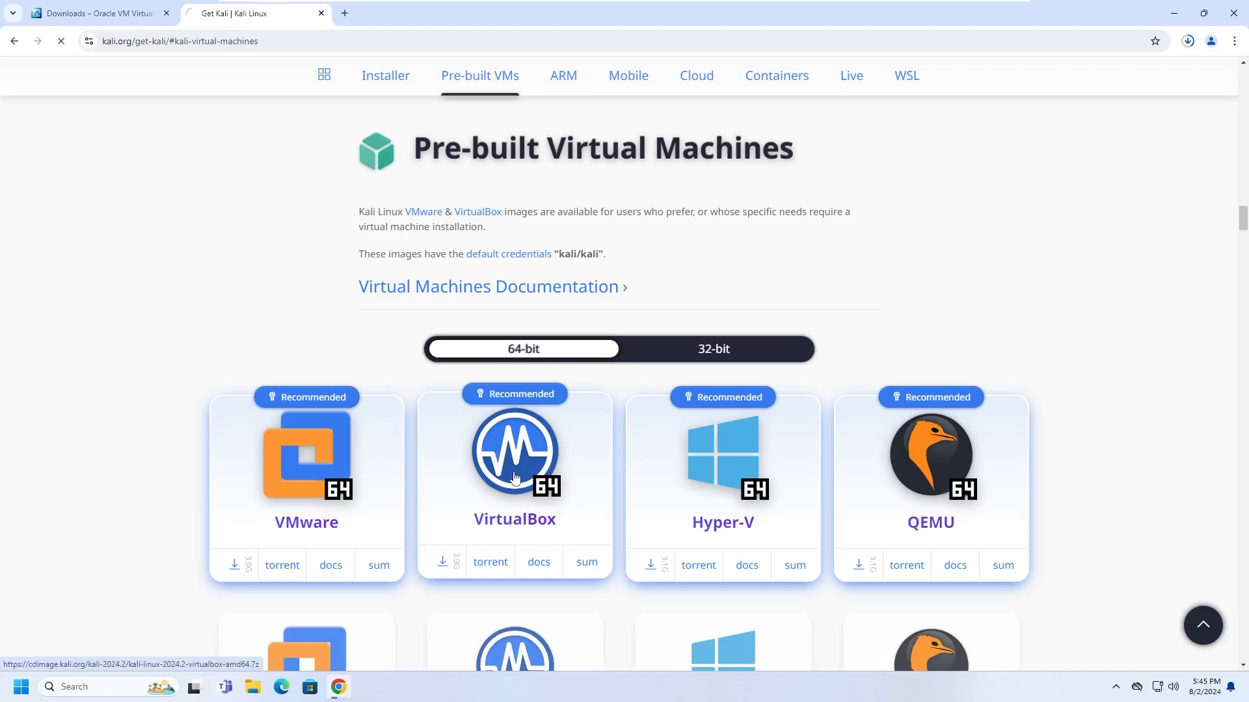
left_click(514, 478)
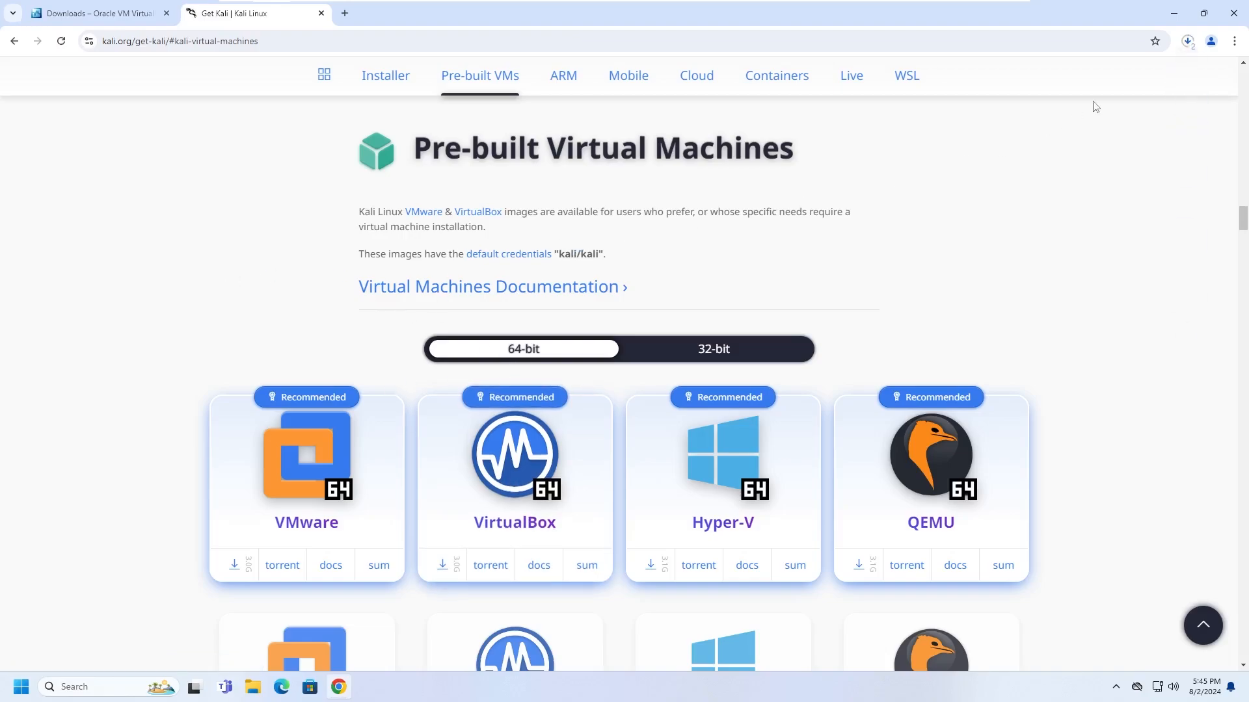
left_click(1186, 45)
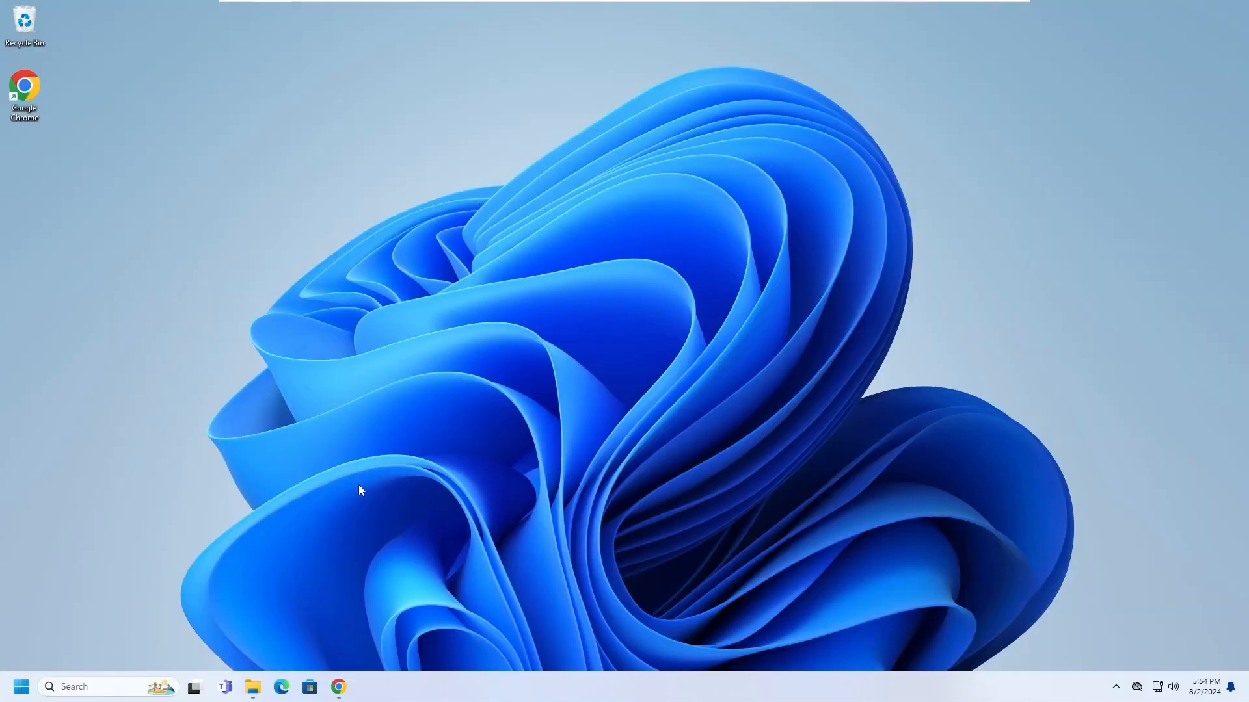
Run VirtualBox-7.0.20-163906-Win.exe from Downloads and approve the admin prompt.
left_click(252, 687)
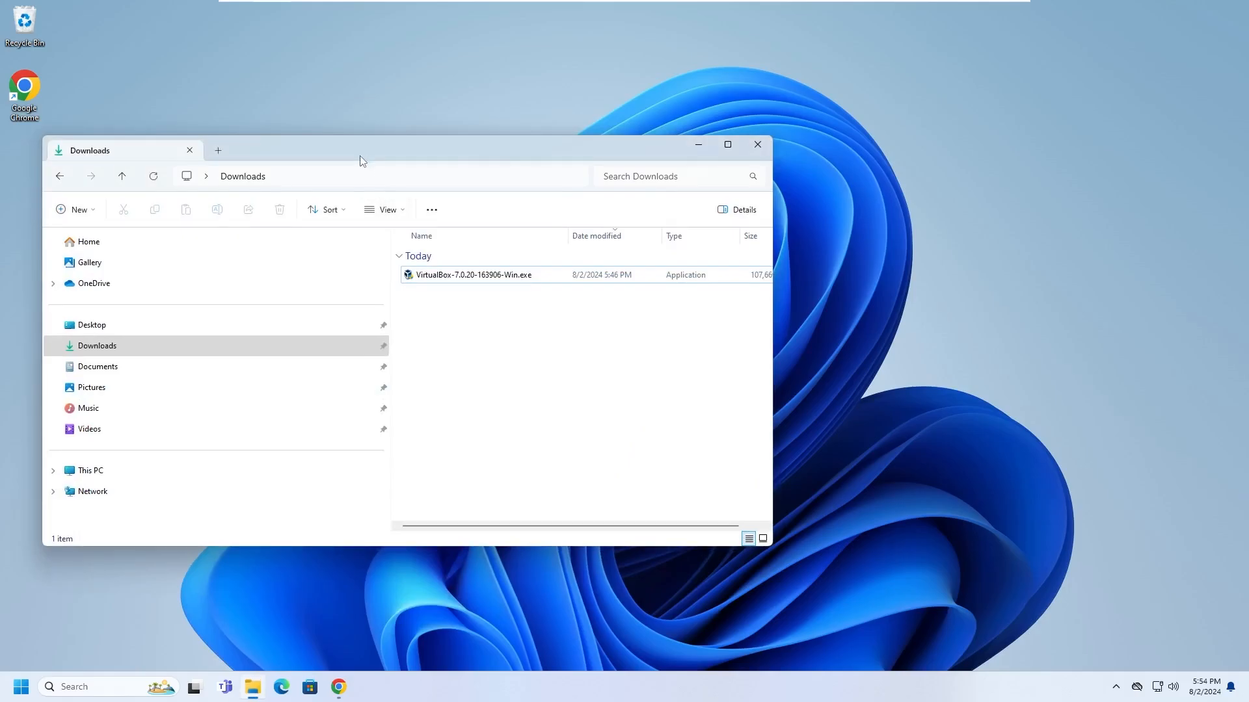
left_click_drag(363, 159, 350, 212)
double_click(424, 333)
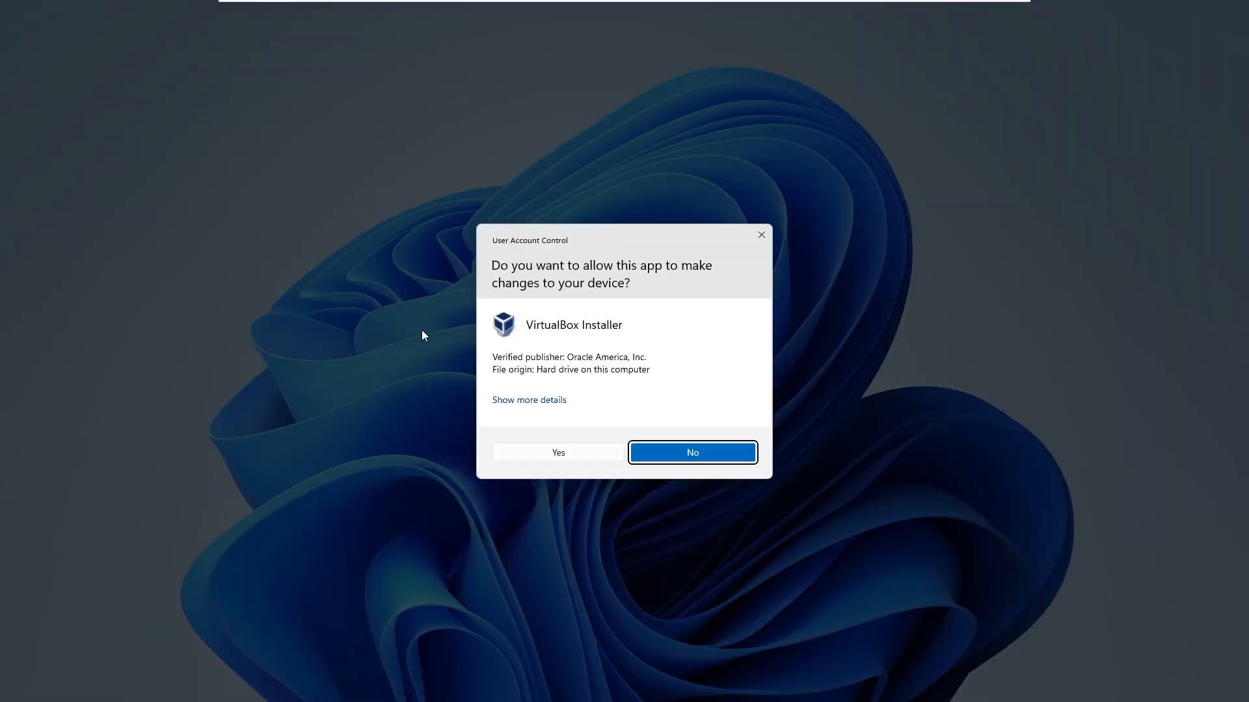
left_click(540, 448)
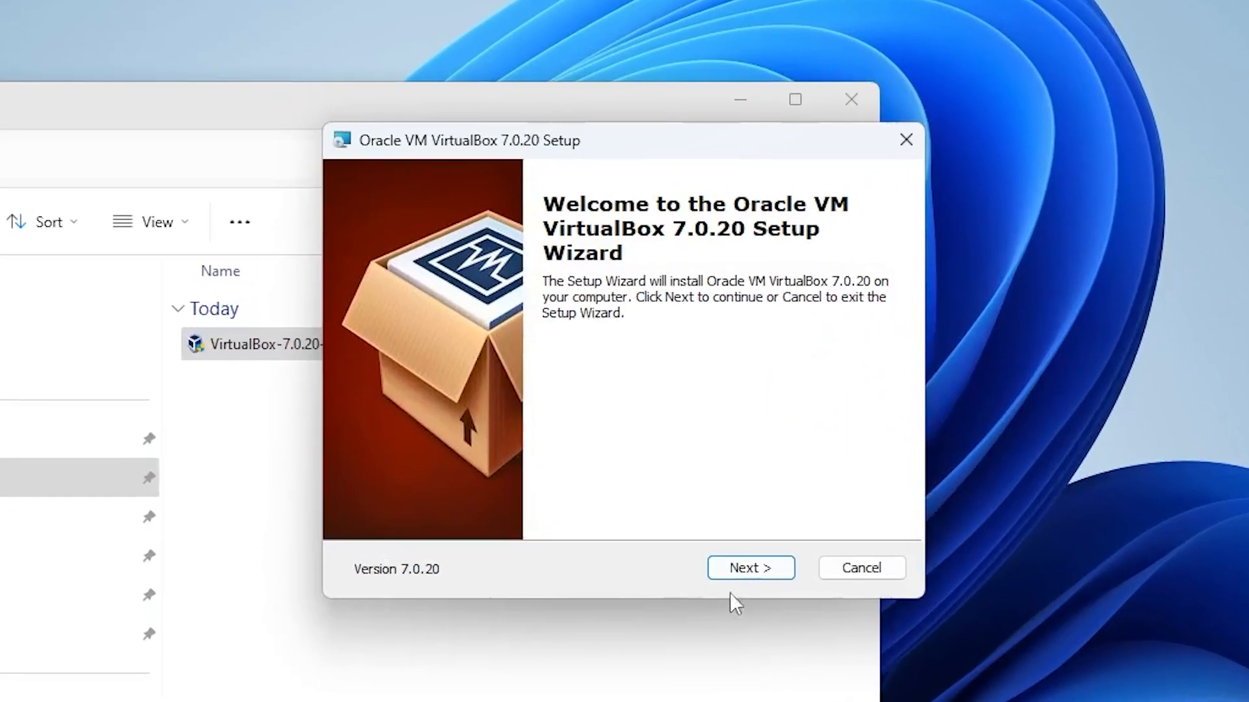
Install VirtualBox with default features, no desktop or Quick Launch shortcuts, and finish the wizard.
left_click(729, 572)
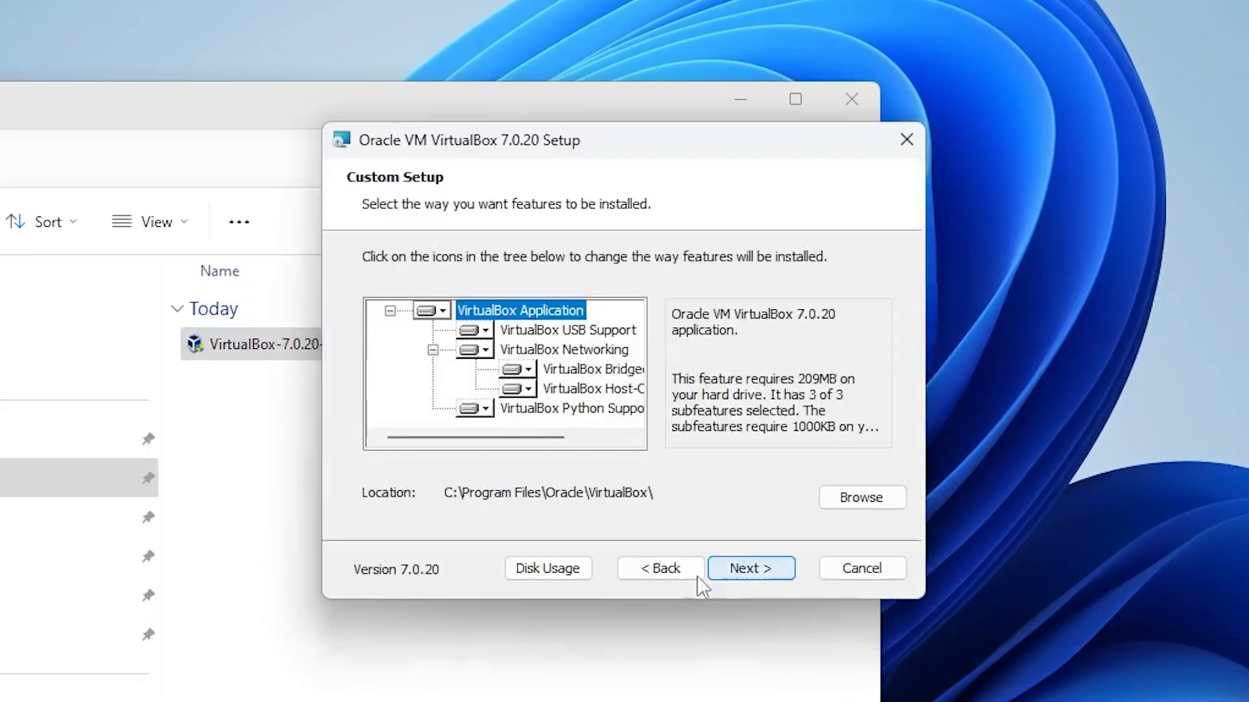
left_click(722, 572)
left_click(748, 576)
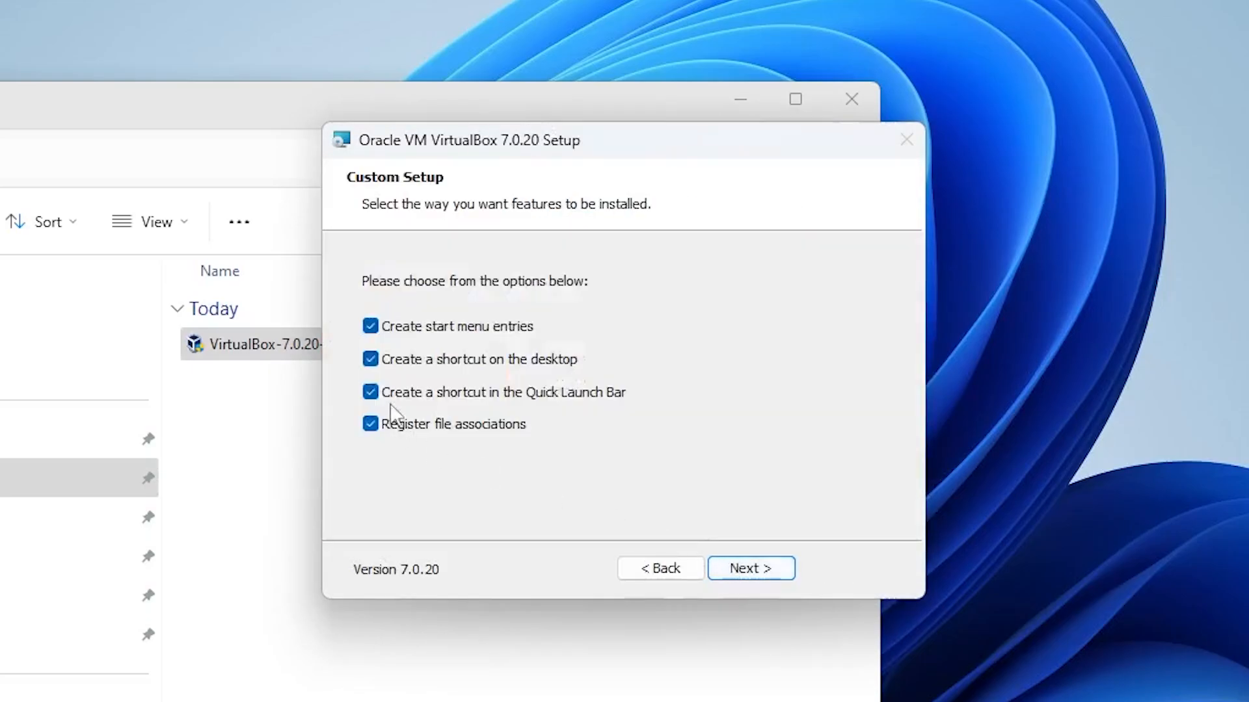
left_click(370, 392)
left_click(370, 359)
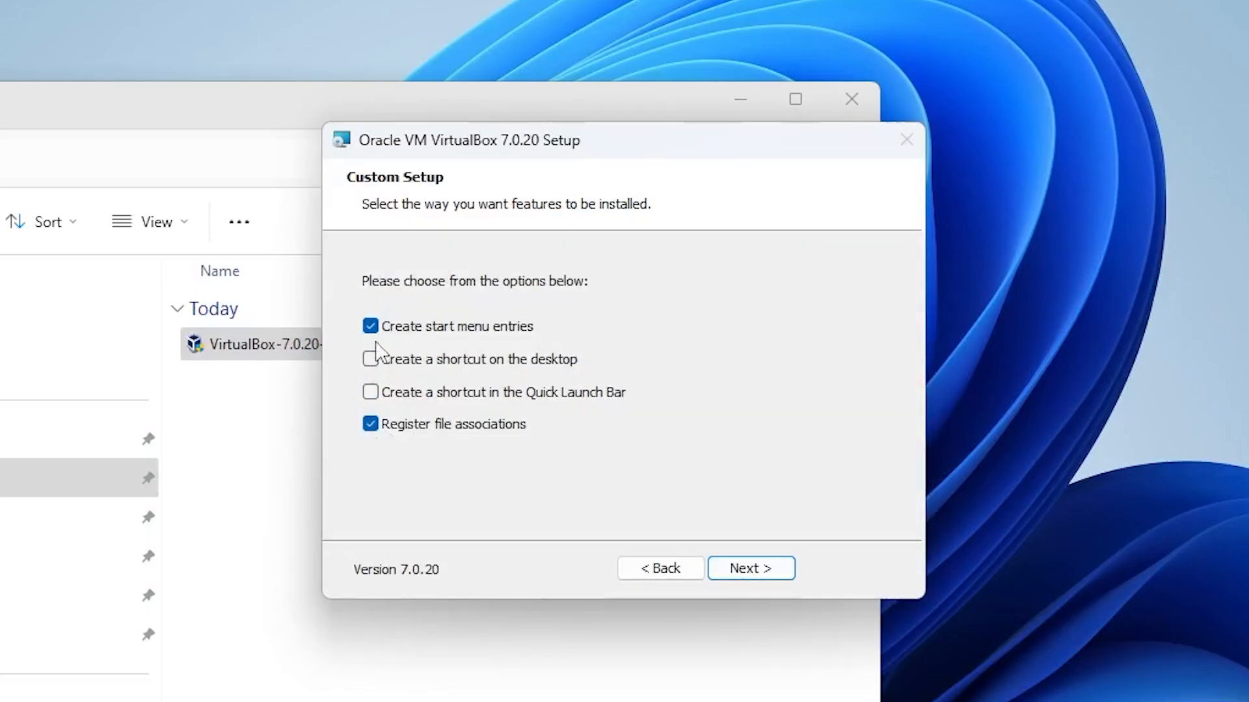
left_click(731, 570)
left_click(737, 575)
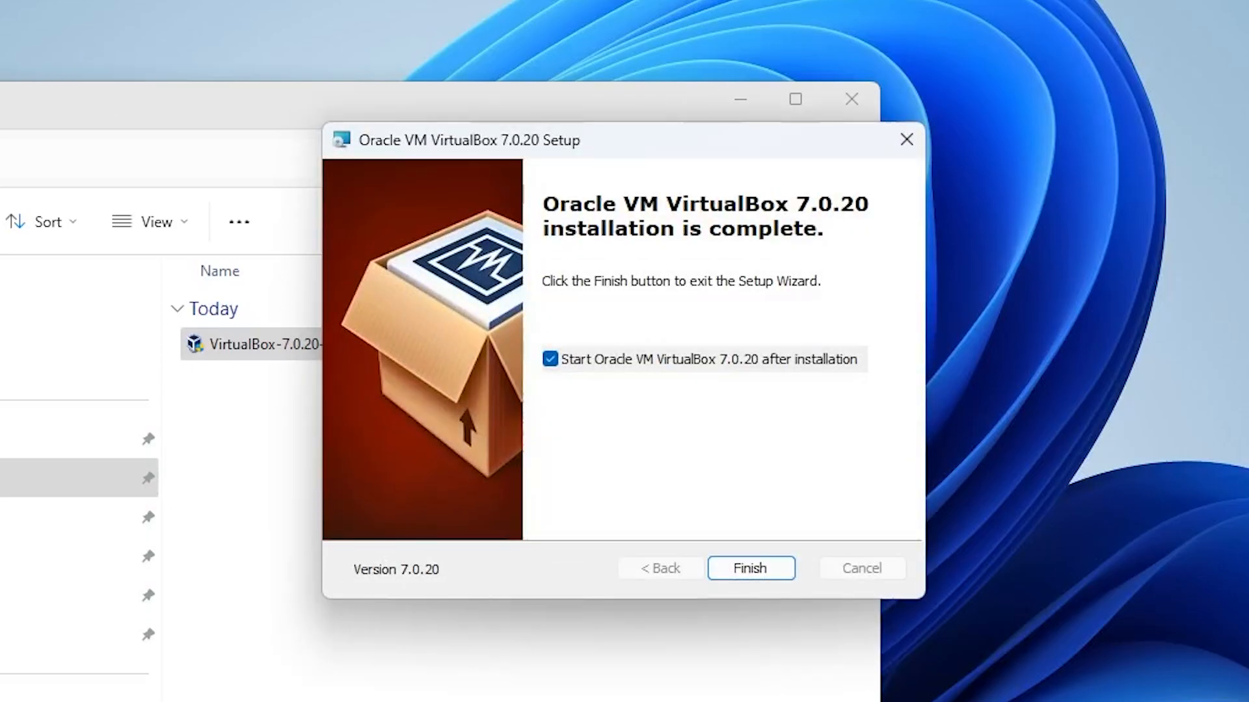
left_click(748, 572)
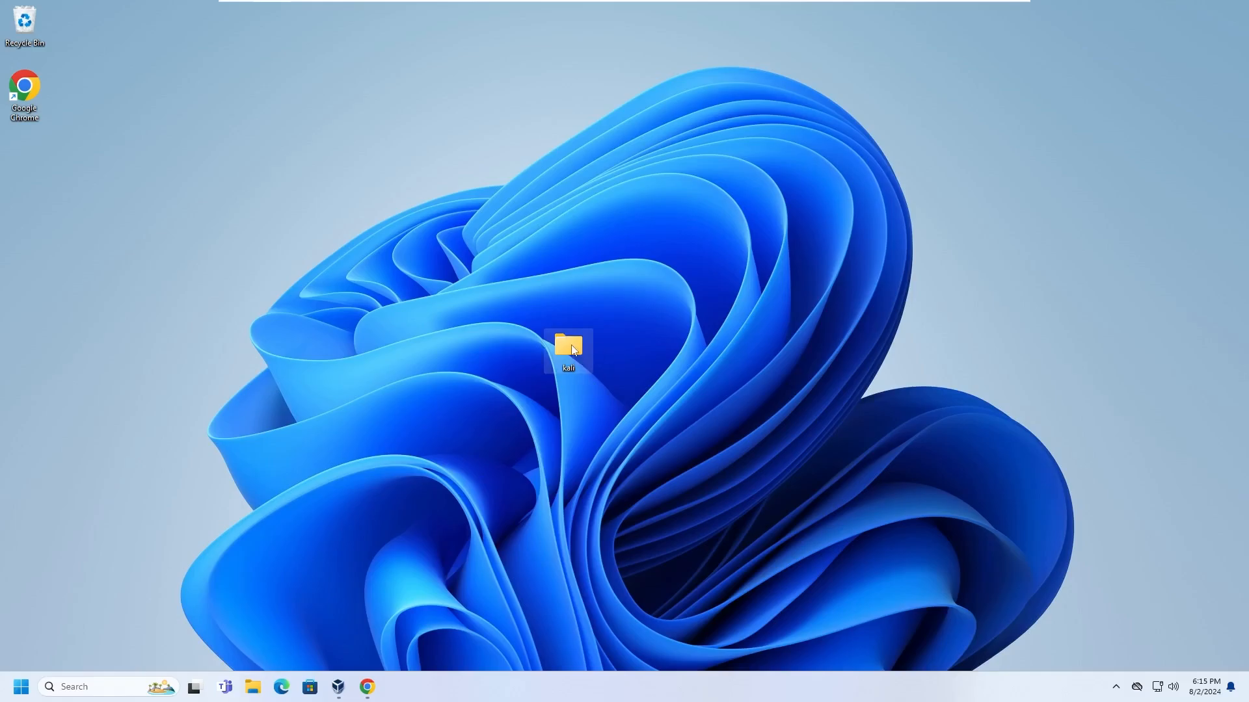
Extract the Kali .7z with WinRAR Extract Here and open kali-linux-2024.2-virtualbox-amd64, selecting its .vbox.
double_click(570, 346)
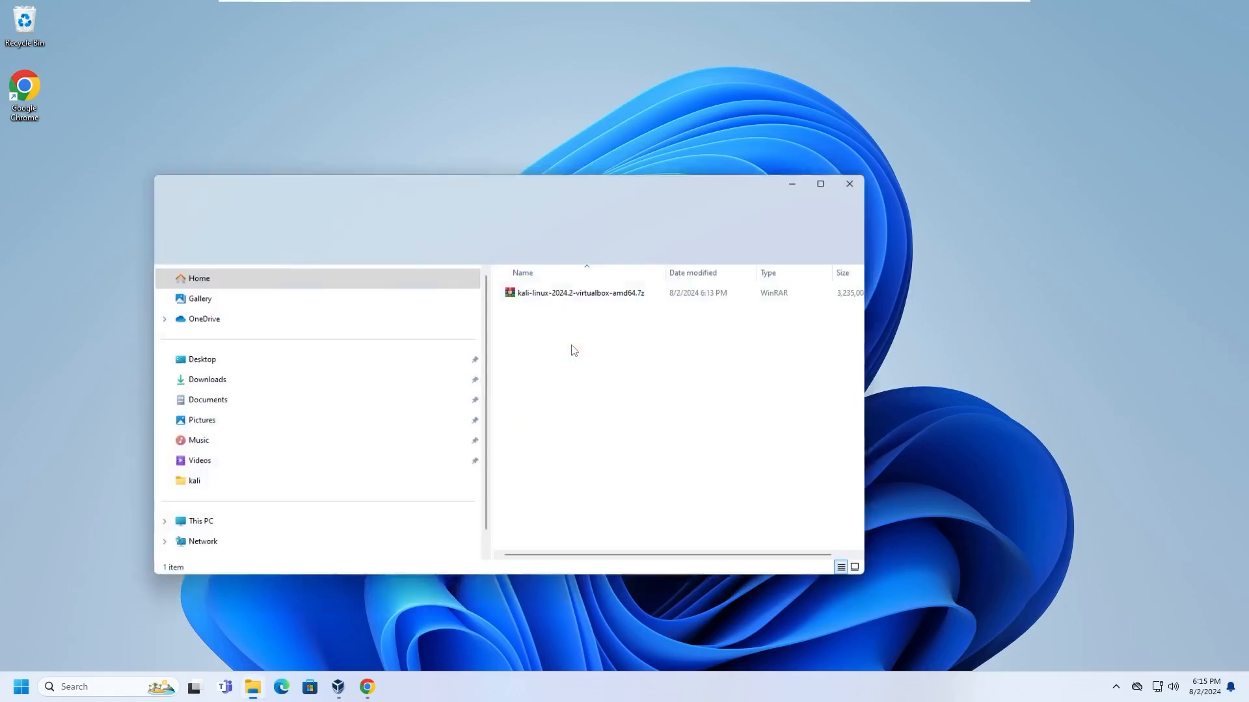
left_click(549, 294)
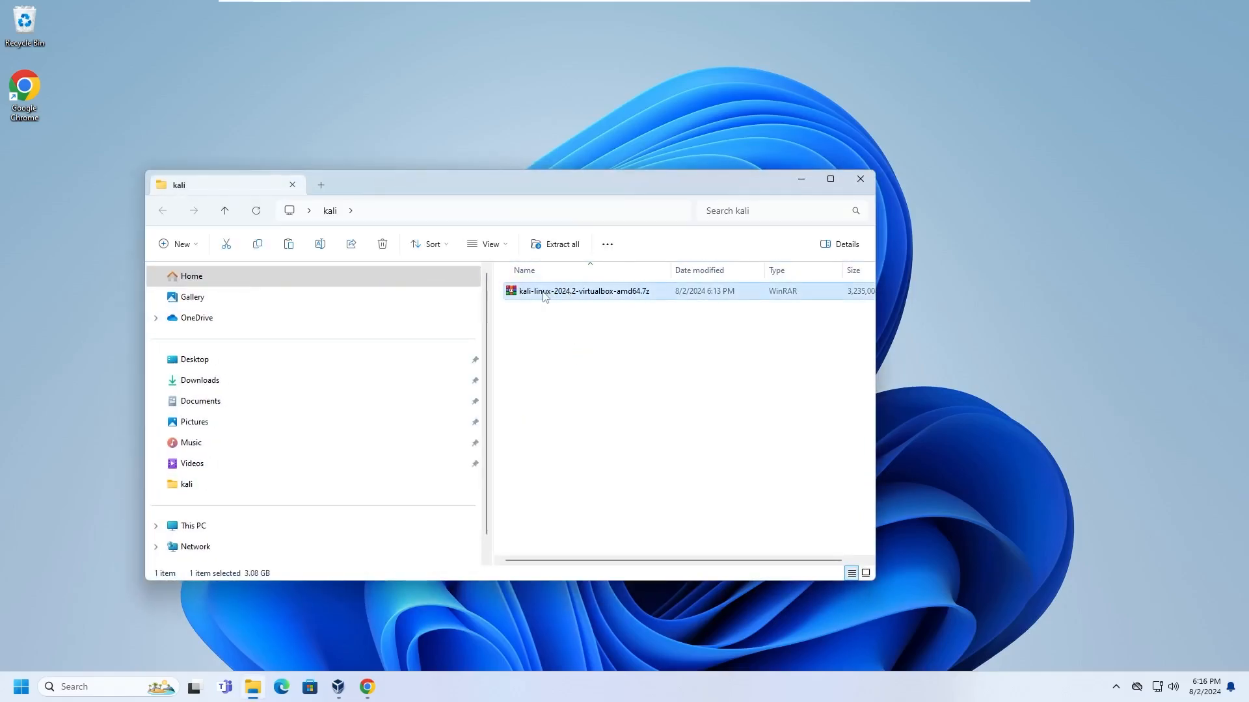
right_click(545, 297)
mouse_move(594, 513)
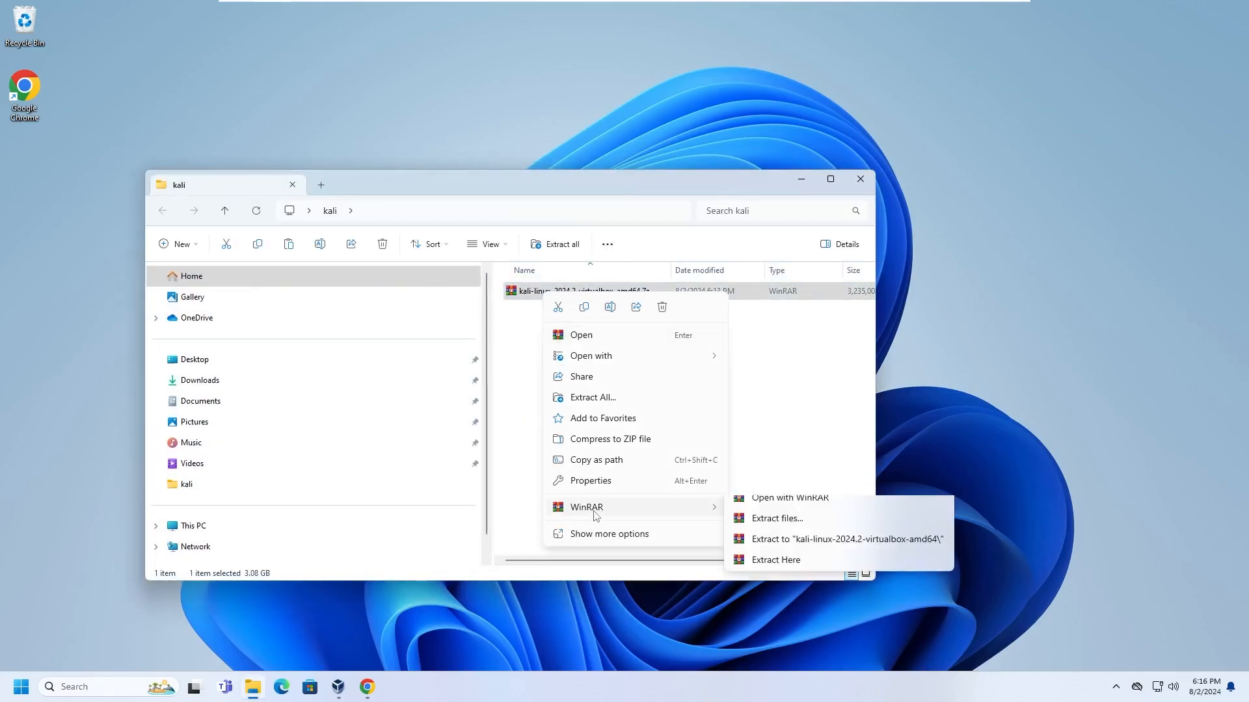
left_click(774, 572)
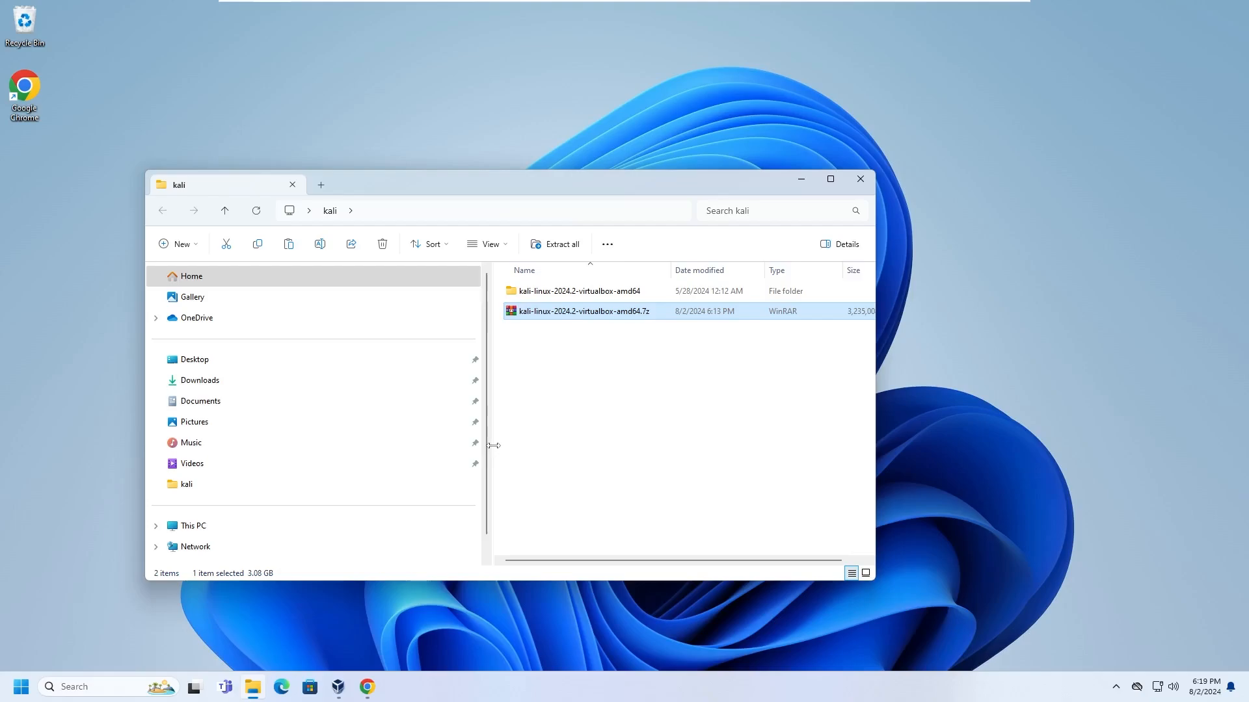
double_click(535, 292)
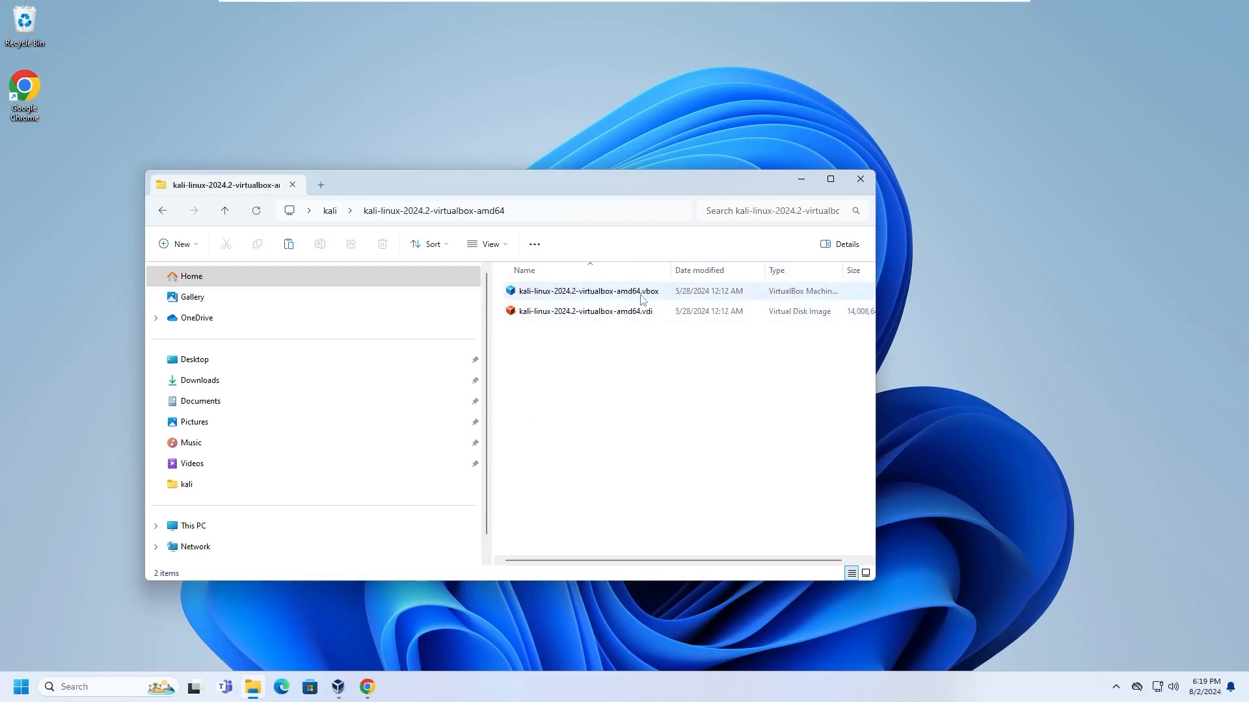
left_click(570, 296)
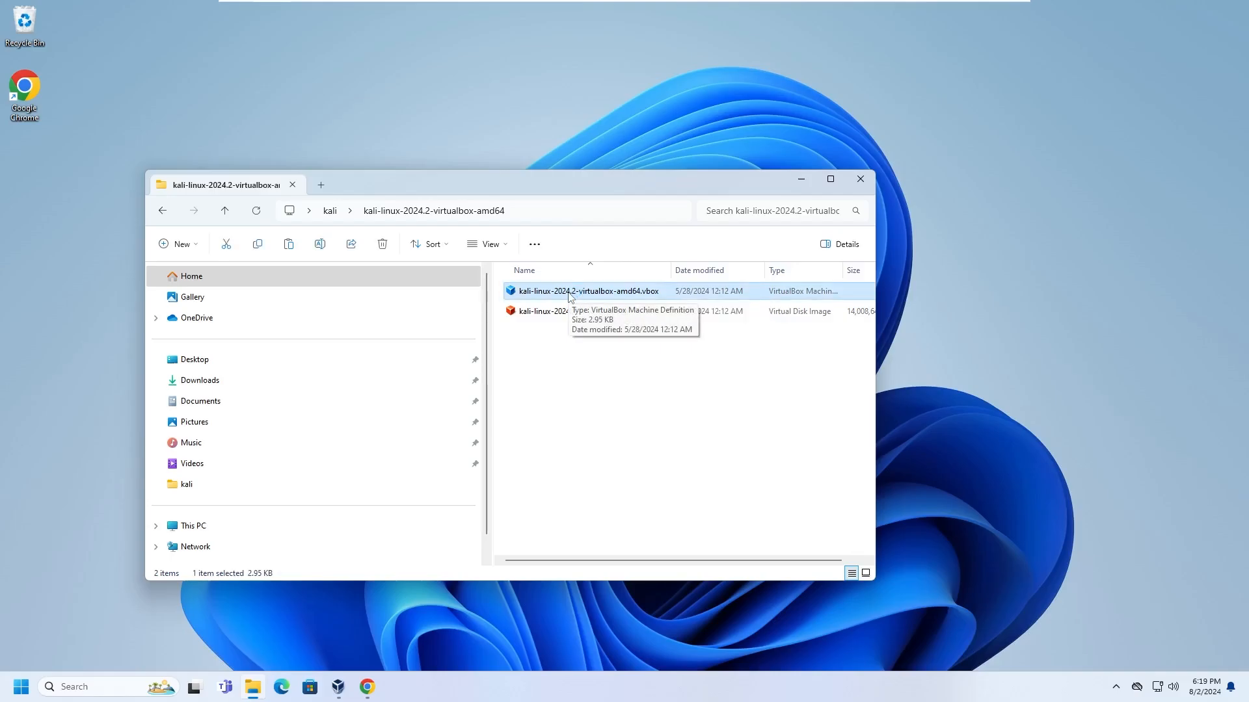
Add the Kali .vbox machine to VirtualBox and set 8192 MB base memory and 3 processors.
double_click(569, 292)
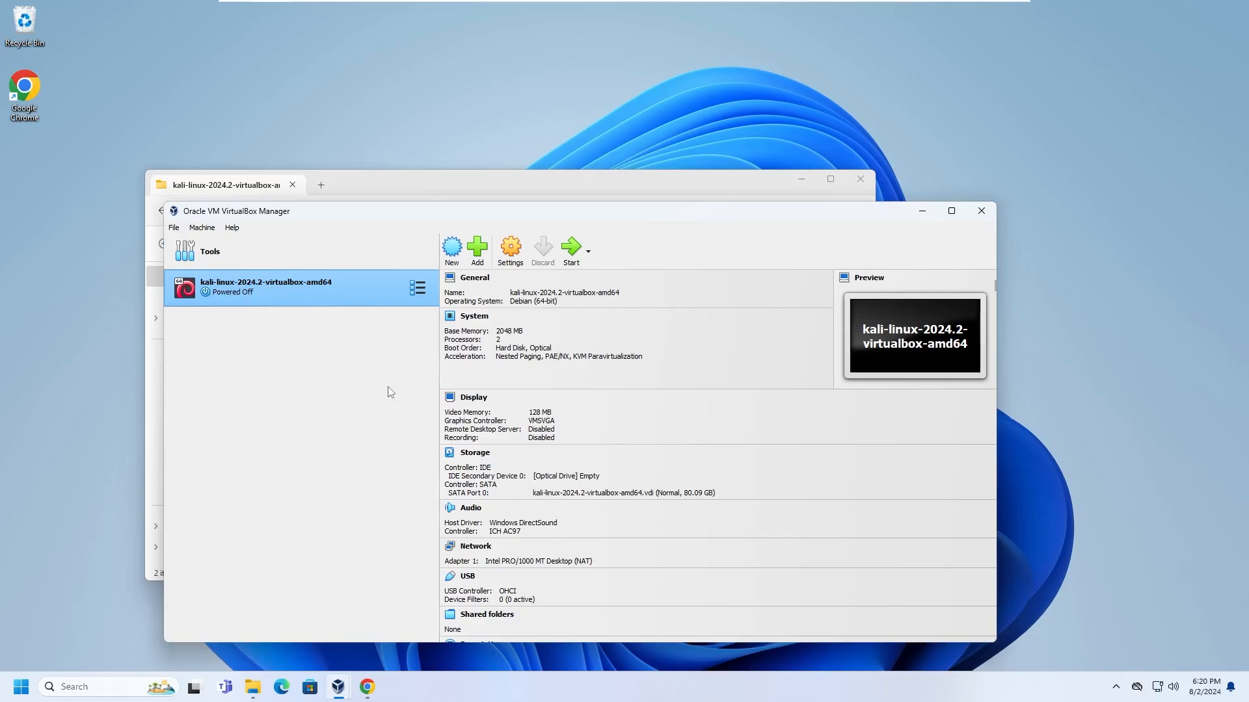
left_click(512, 252)
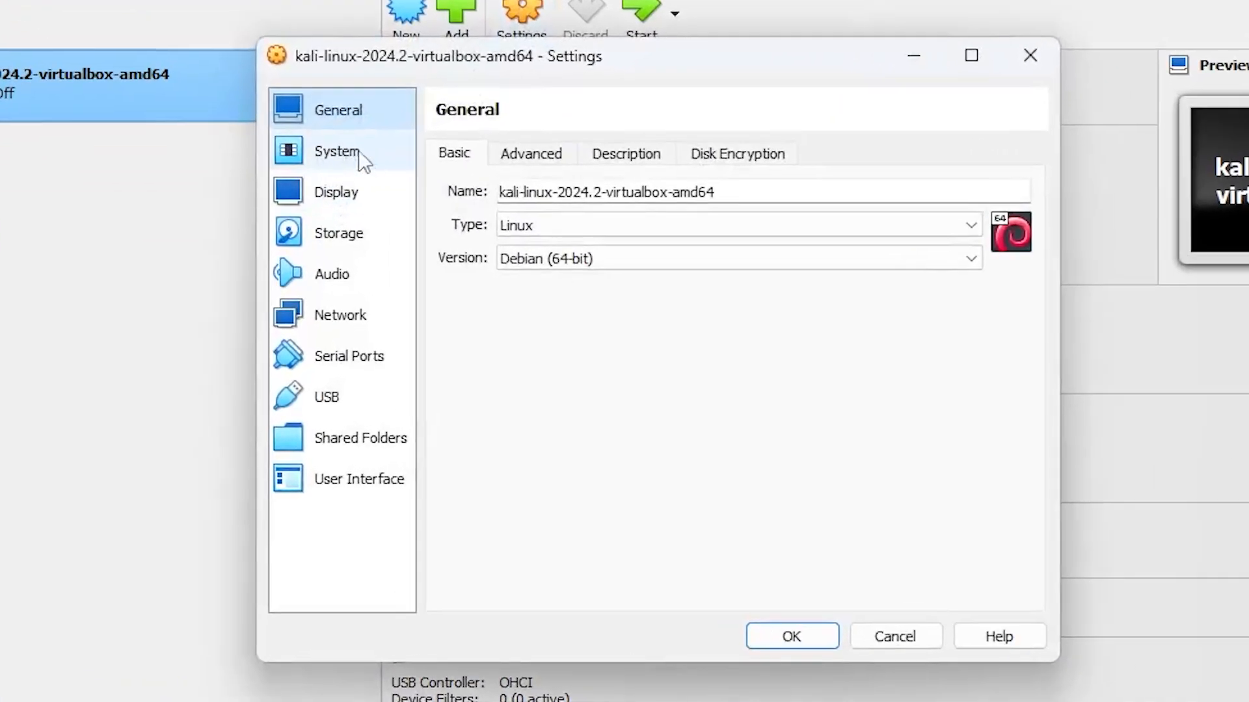
left_click(406, 310)
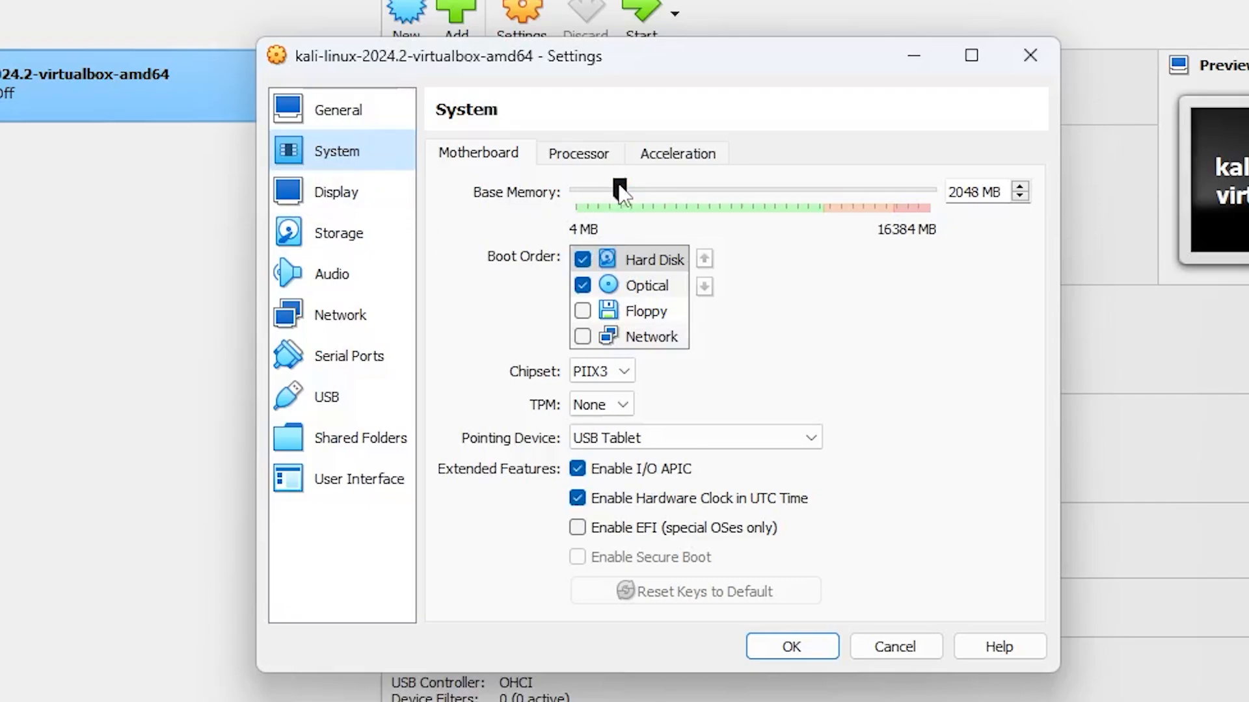
left_click(713, 189)
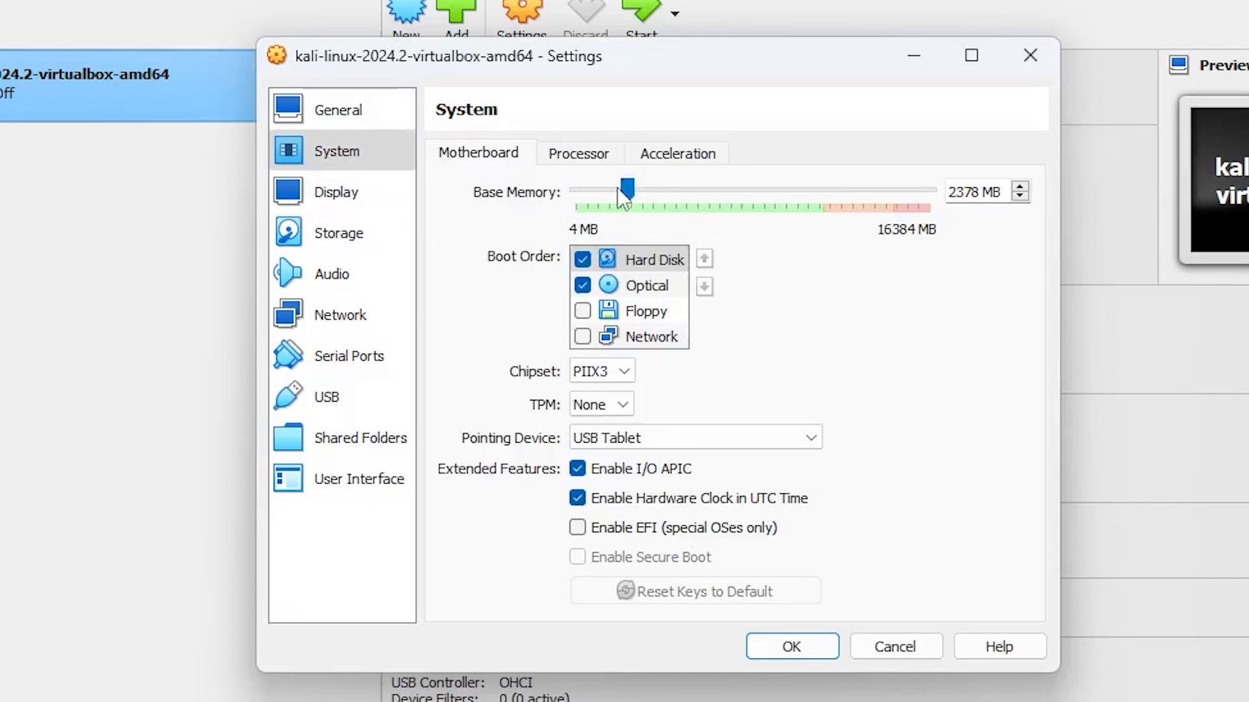
left_click_drag(669, 189, 751, 188)
left_click(582, 154)
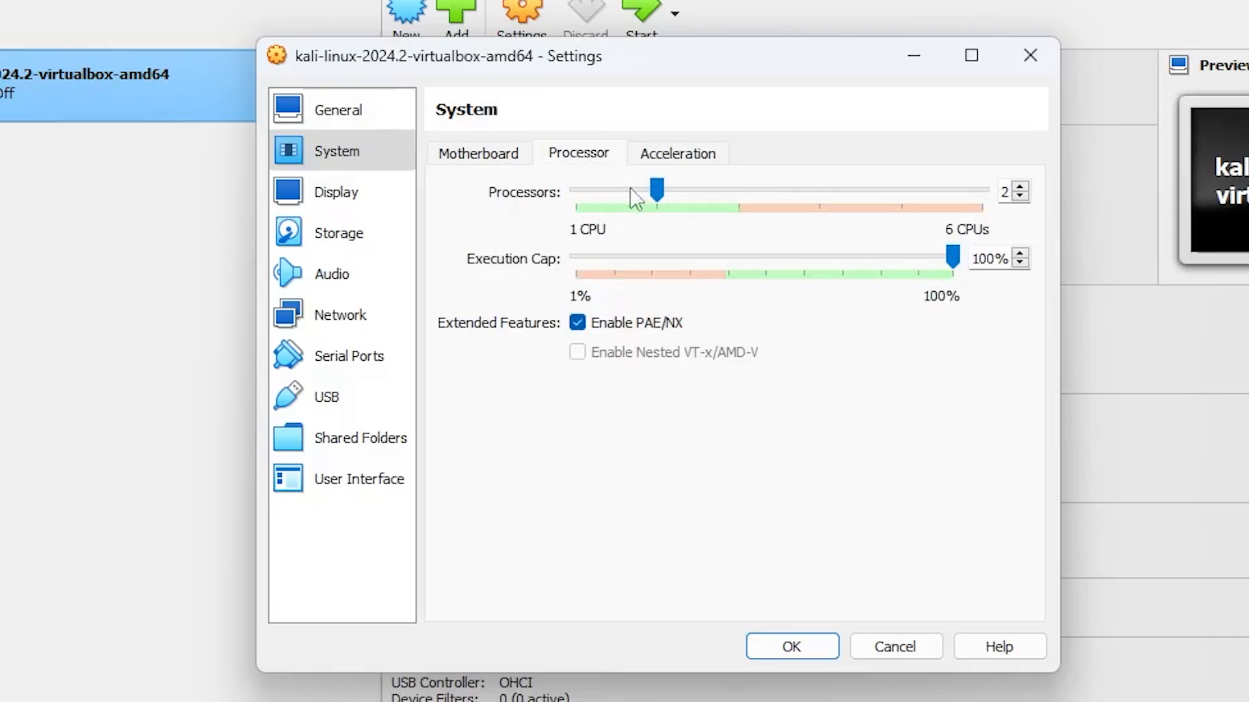
left_click(697, 189)
Review Display and Network settings, keep the adapter attached to NAT, and save with OK.
left_click(327, 202)
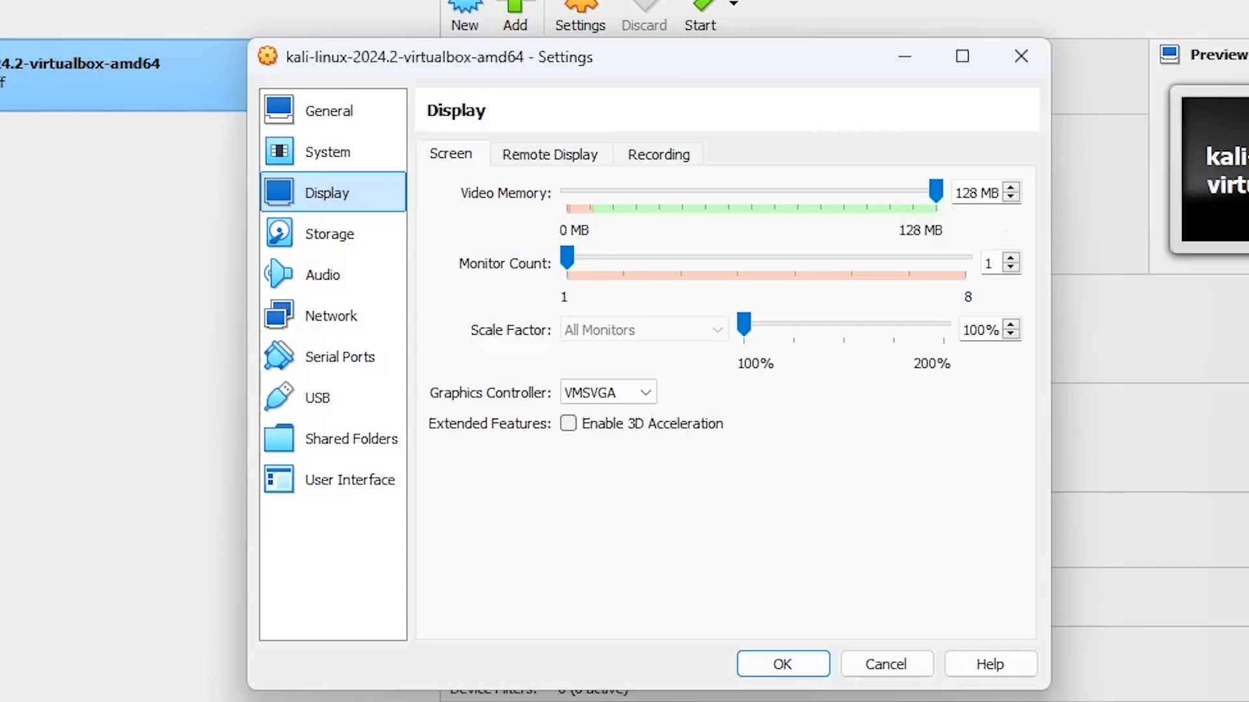
left_click(323, 319)
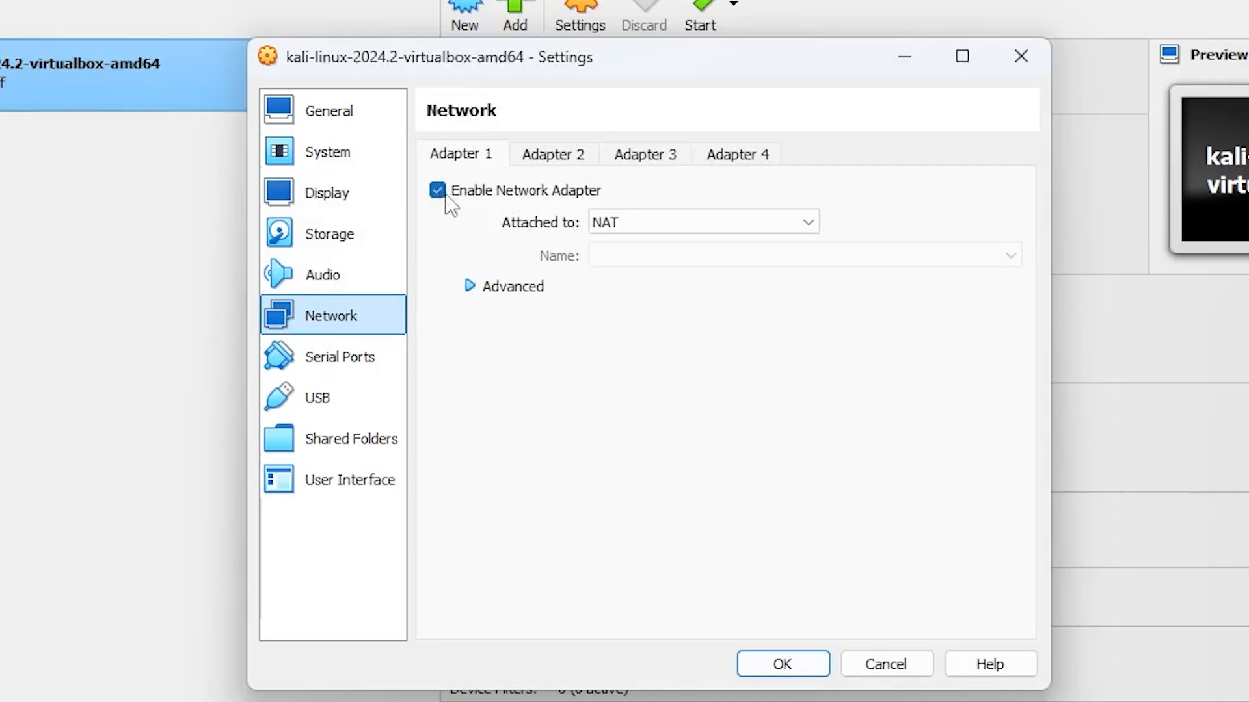
left_click(598, 226)
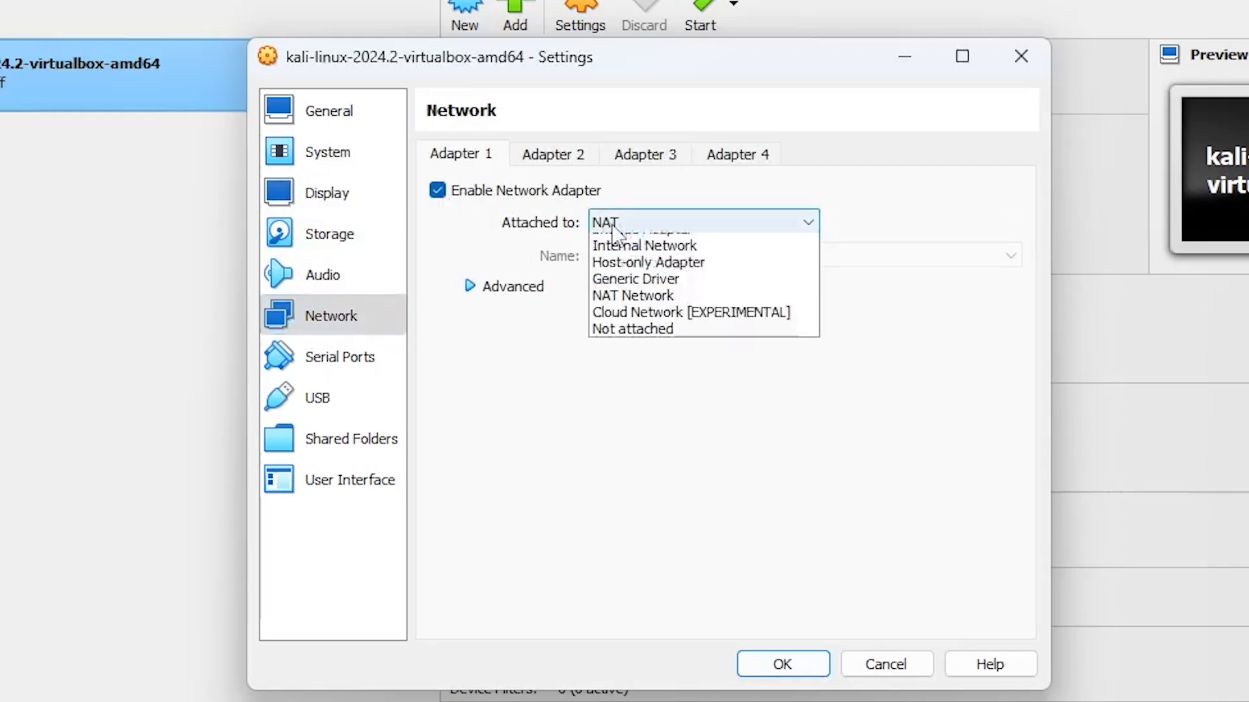
left_click(612, 240)
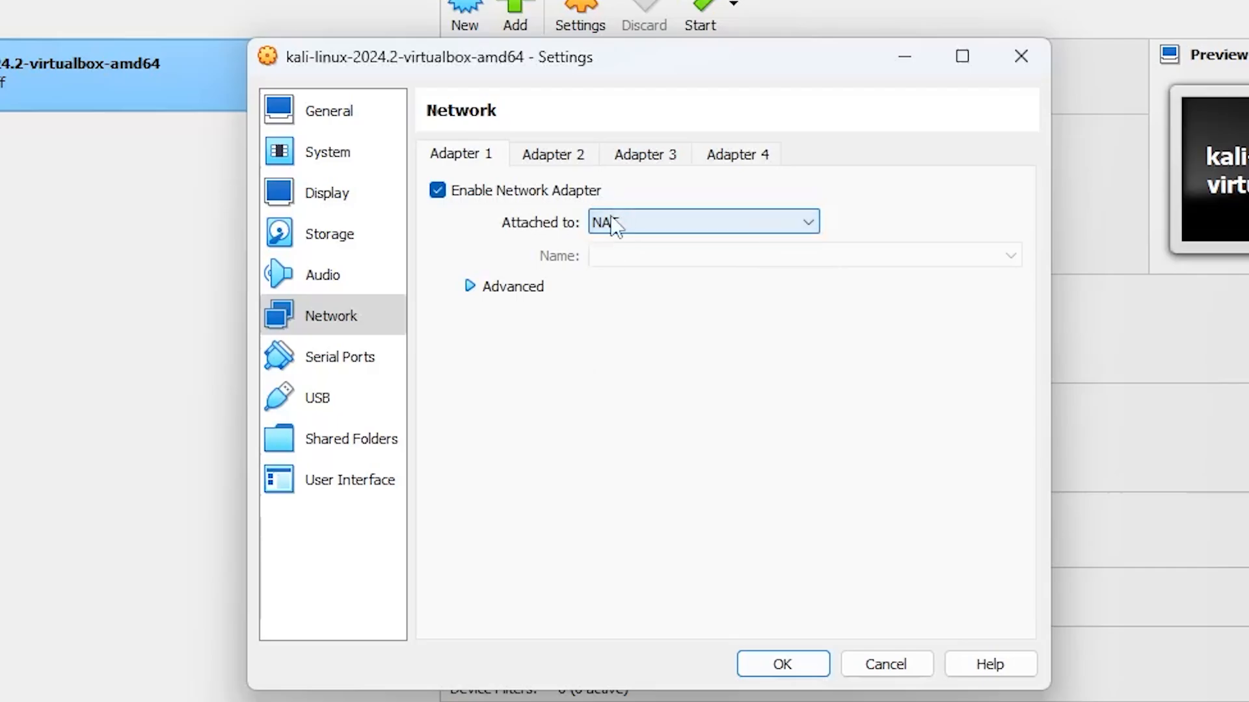
left_click(777, 663)
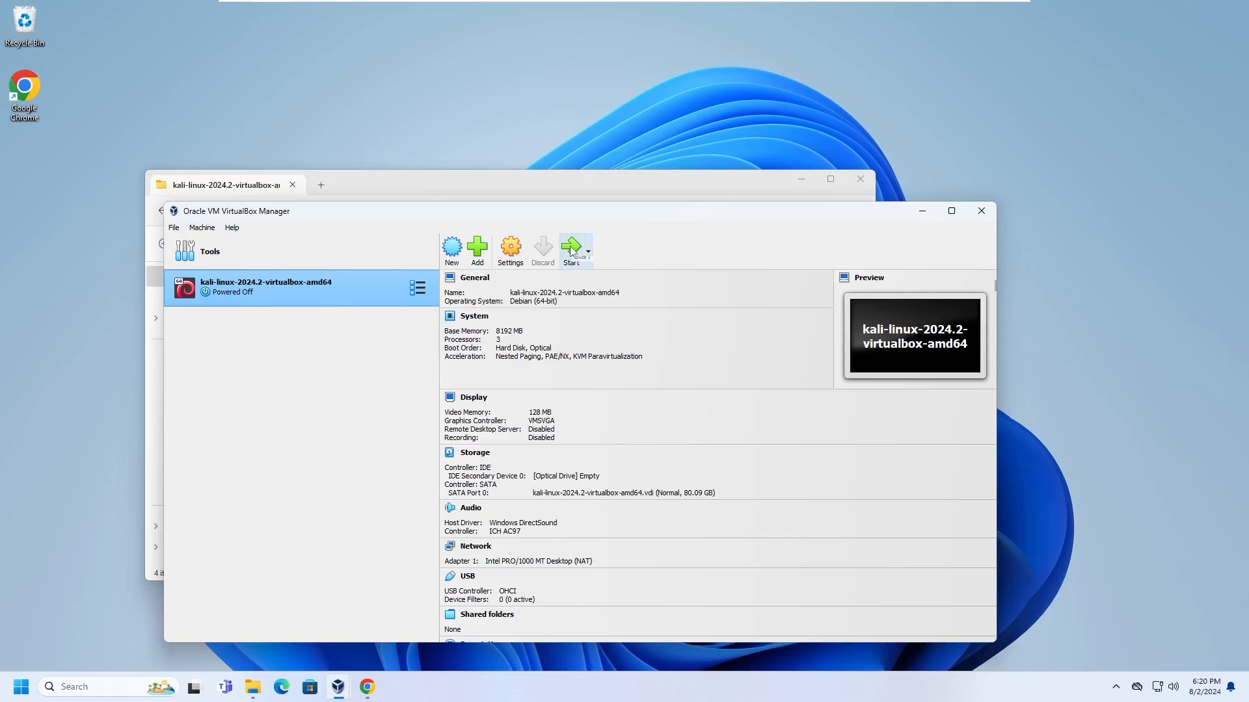
Start the Kali VM, maximize its window, and log in with the default username and password.
left_click(571, 249)
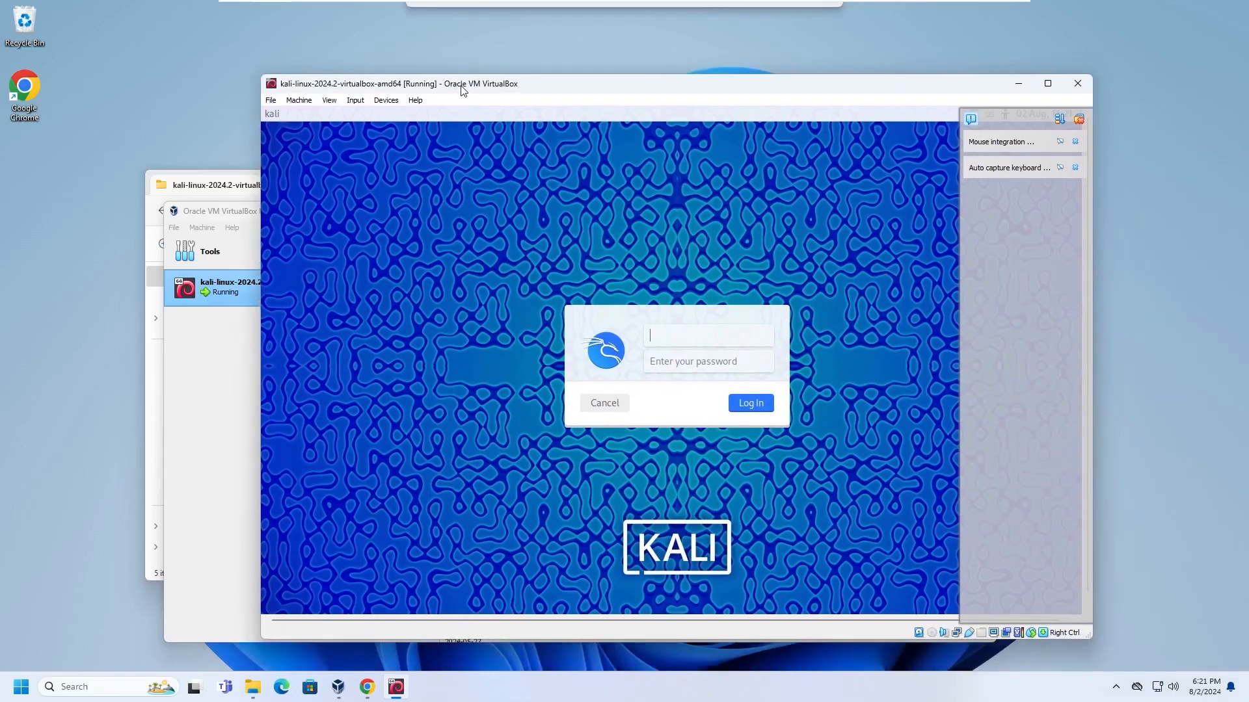
double_click(617, 128)
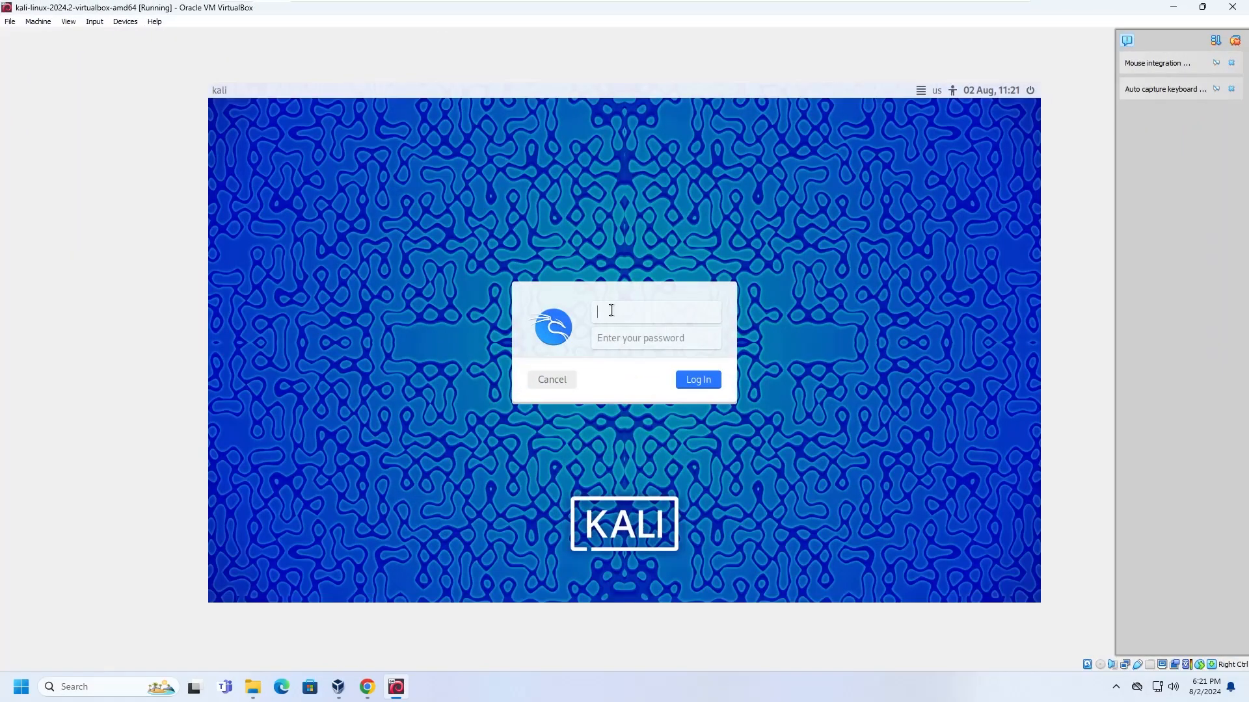
type("kali")
key("Tab")
type("kali")
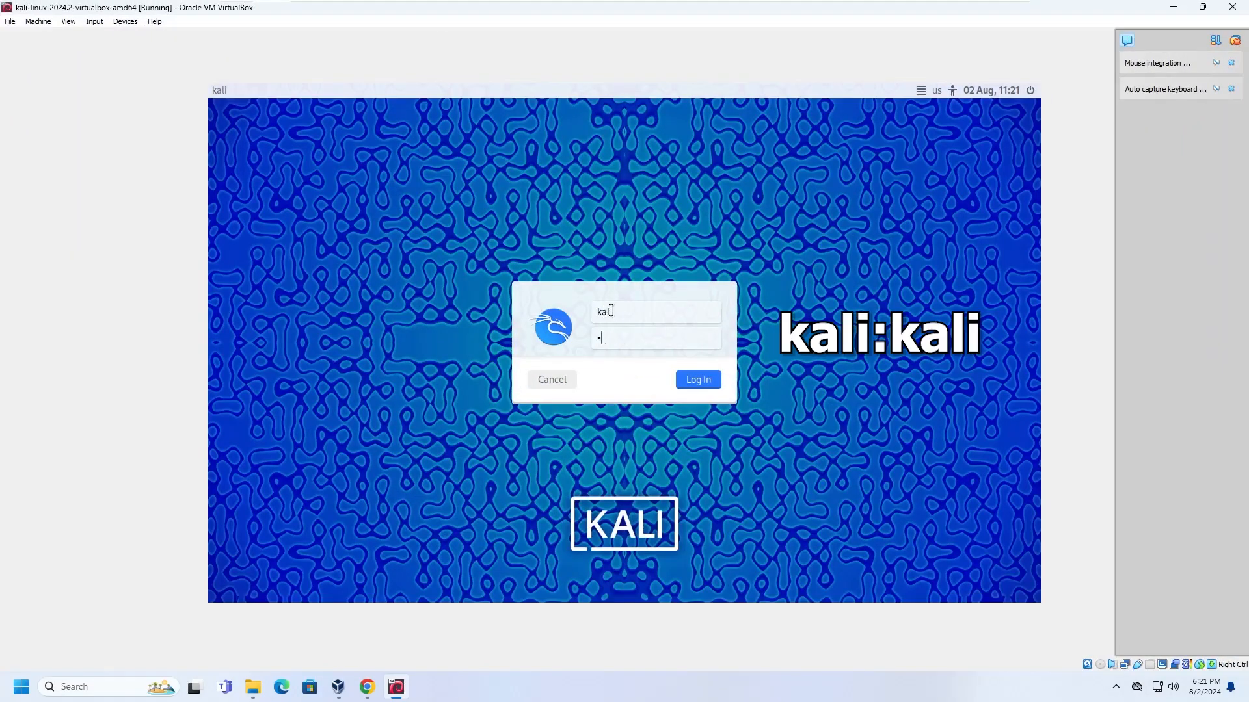
key("Return")
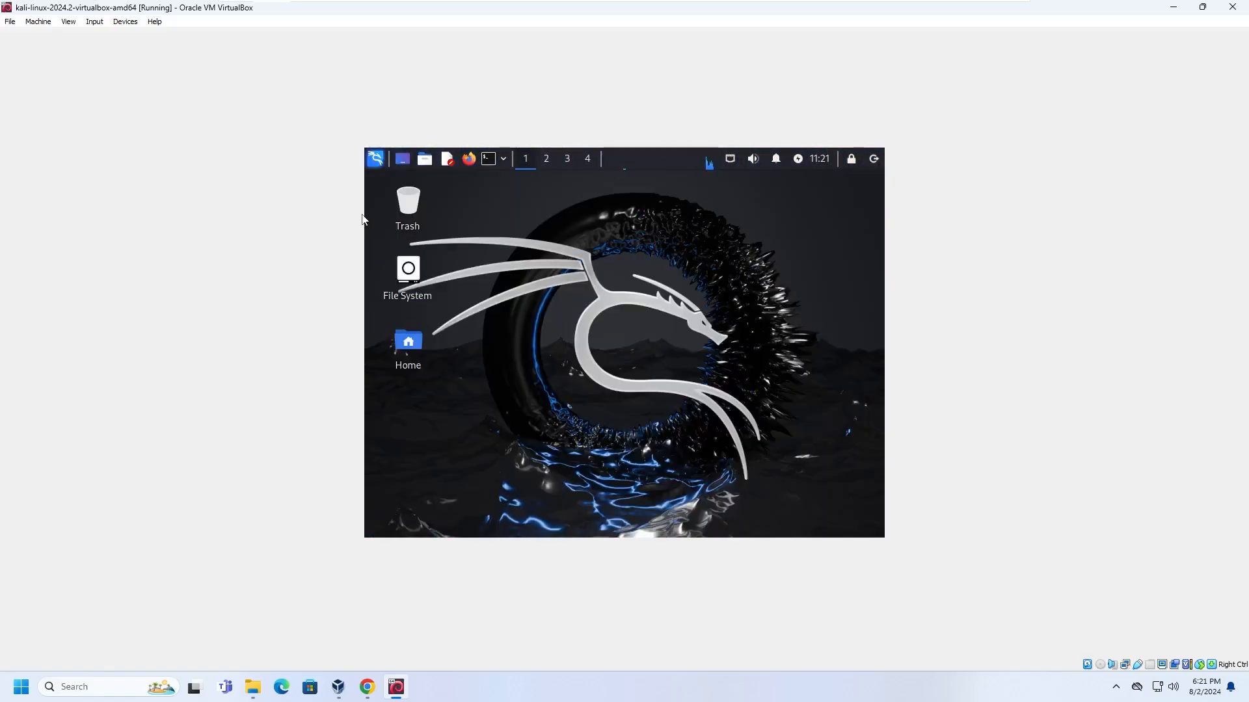
left_click_drag(334, 9, 336, 1)
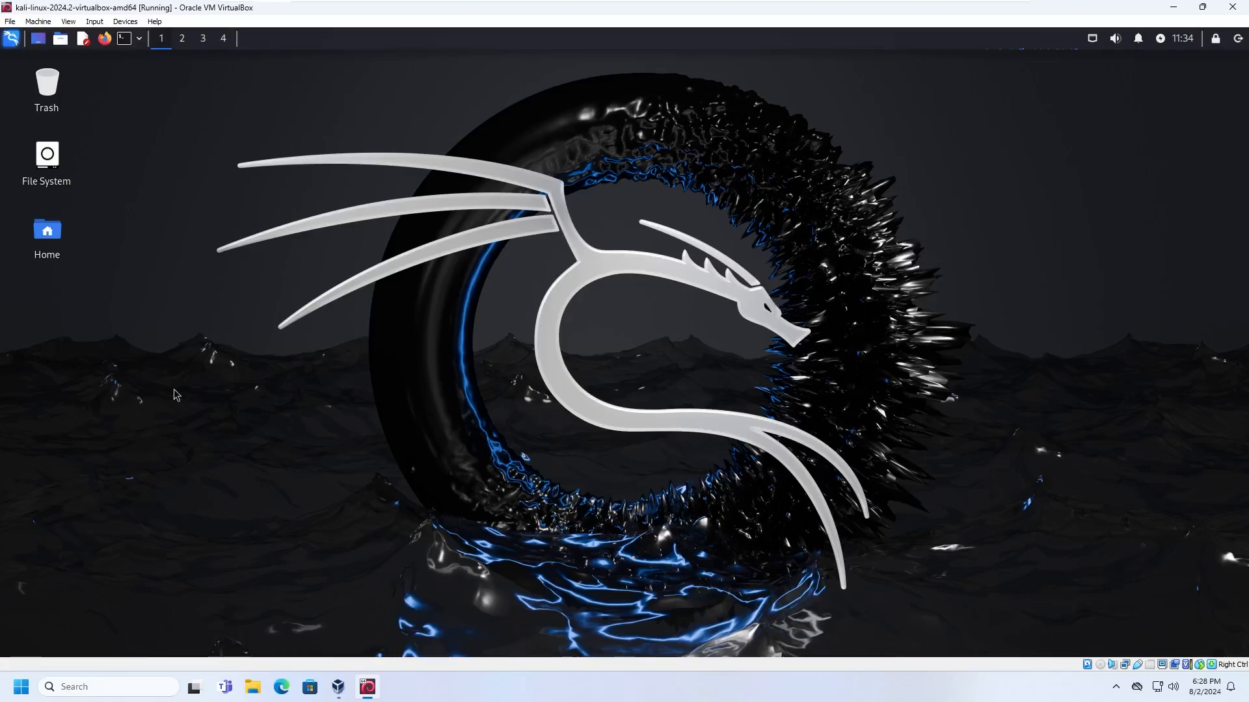
Copy 'test123' from Windows search and paste it into a new Kali terminal.
left_click(87, 688)
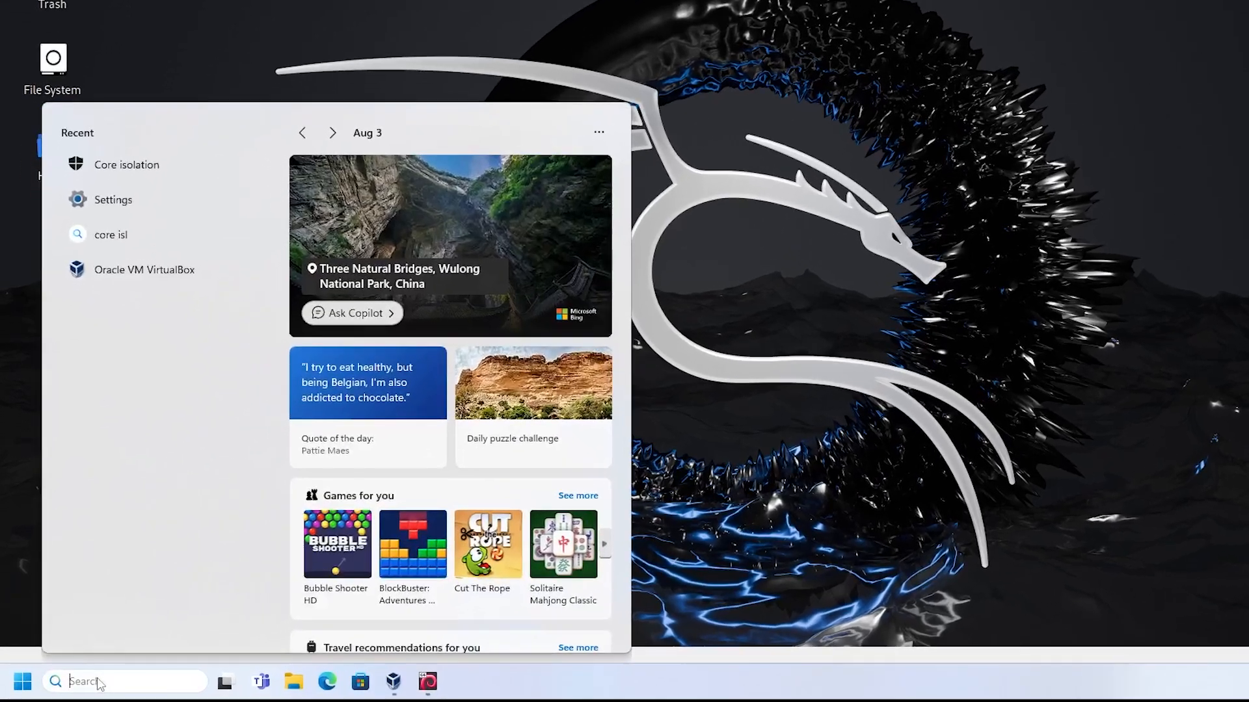
type("test123")
double_click(88, 688)
key("cmd+c")
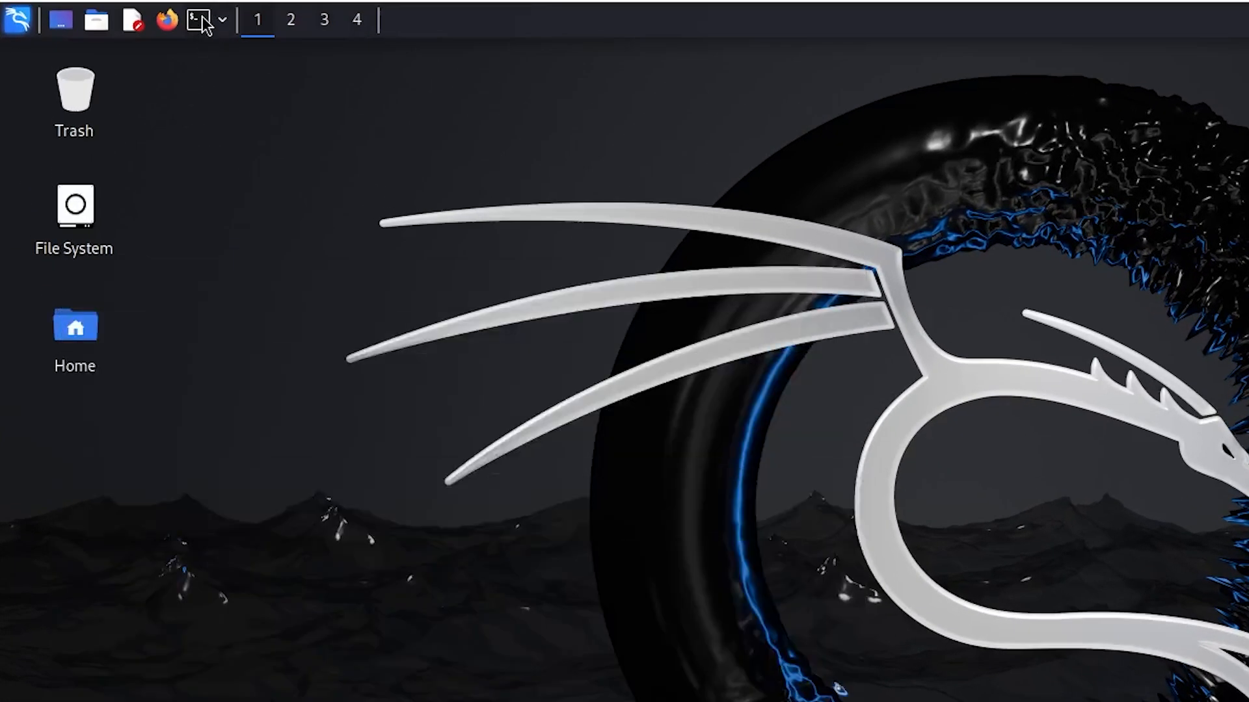
left_click(199, 20)
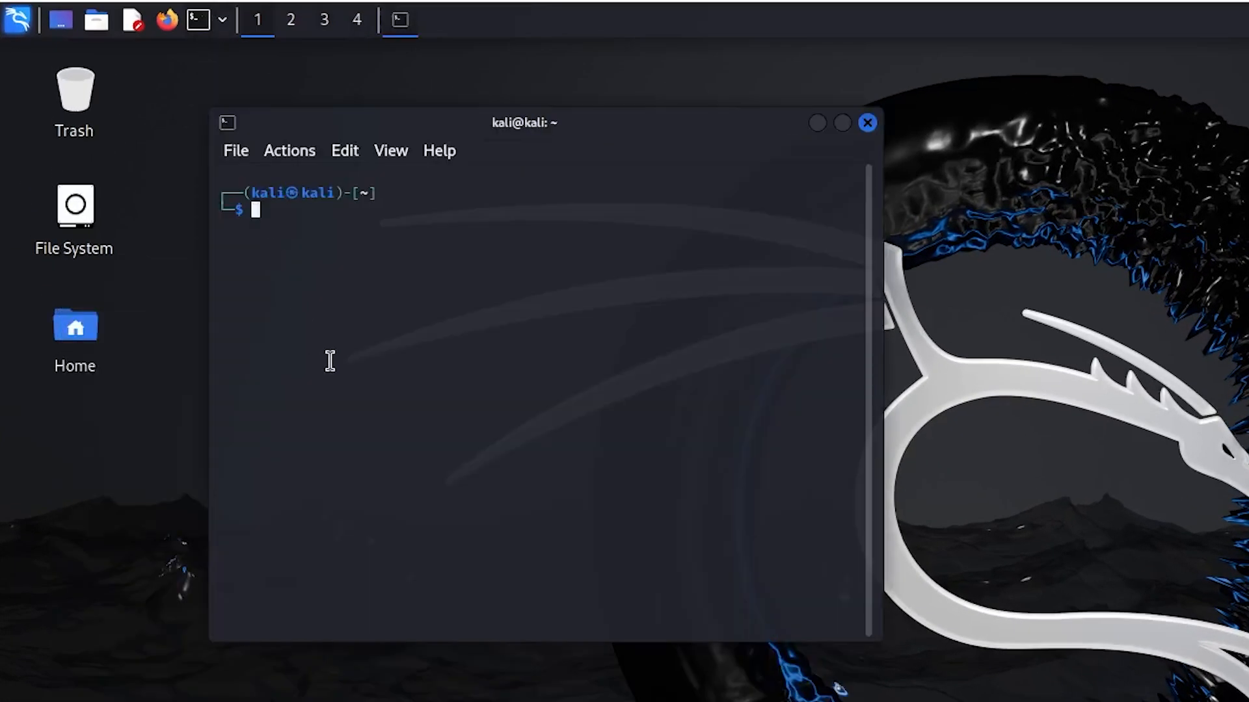
right_click(329, 360)
left_click(360, 397)
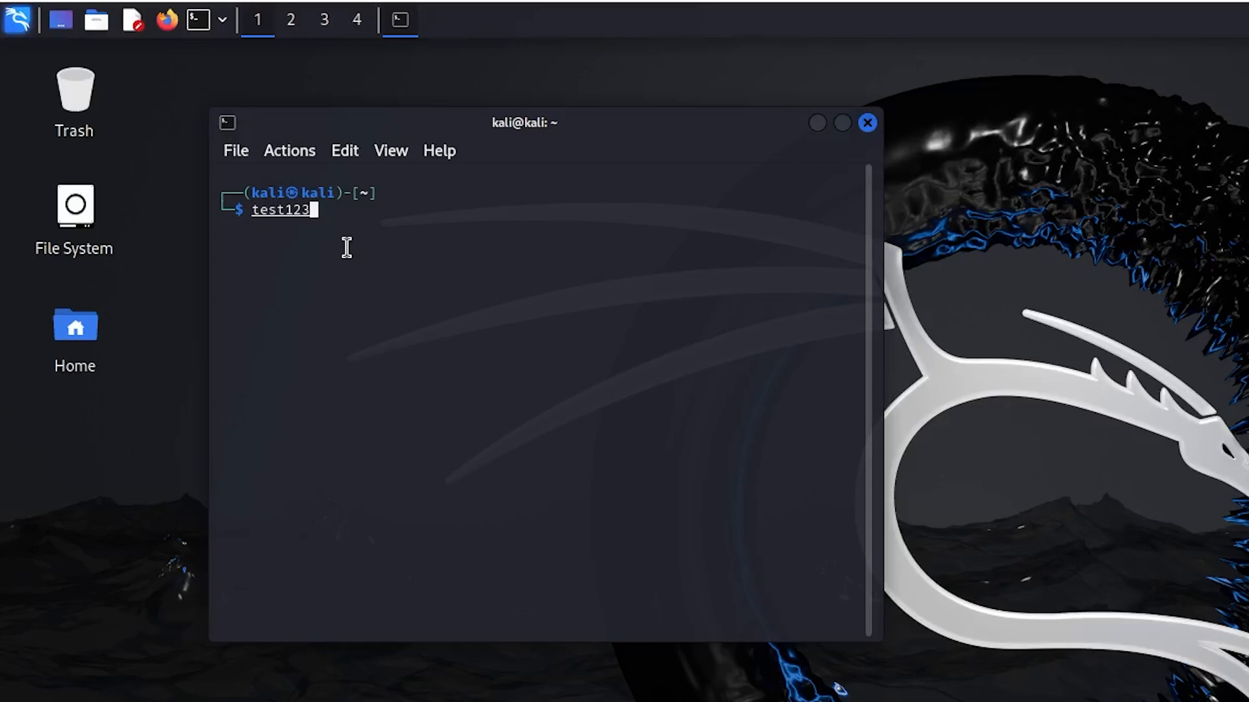
key("Return")
Paste and run 'sudo apt update && sudo apt upgrade', entering the sudo password.
right_click(375, 373)
left_click(437, 410)
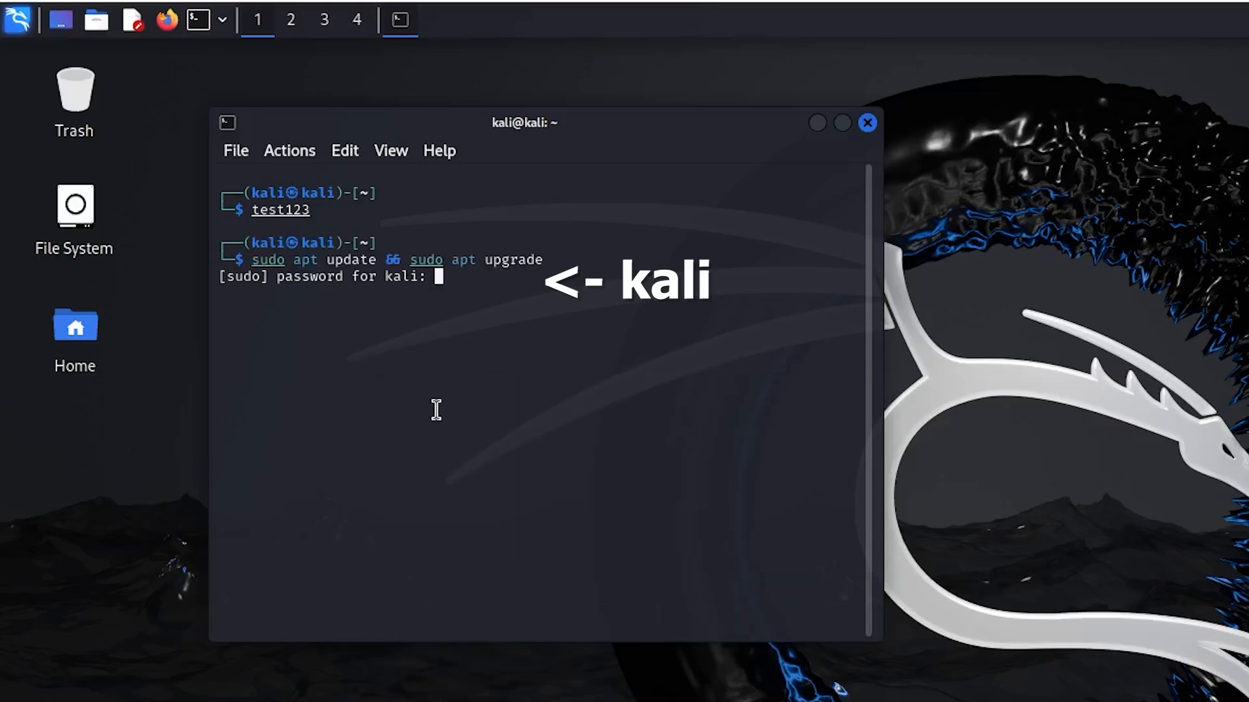
type("kali")
key("Return")
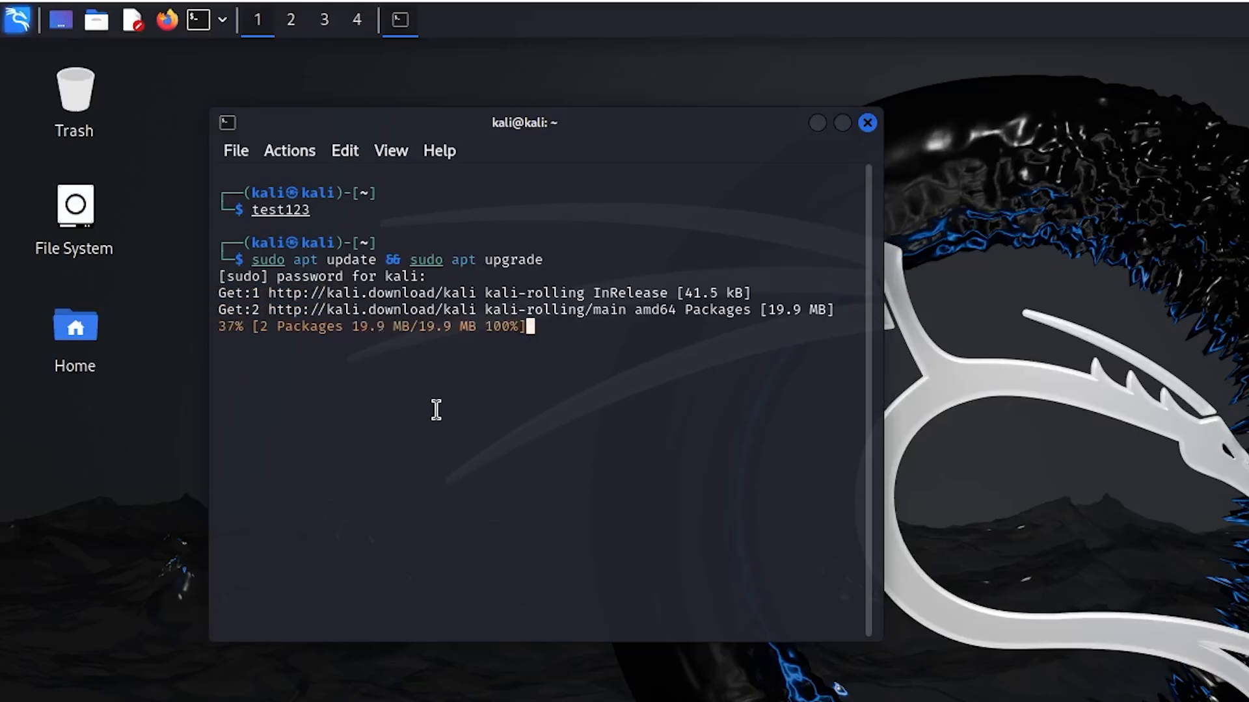